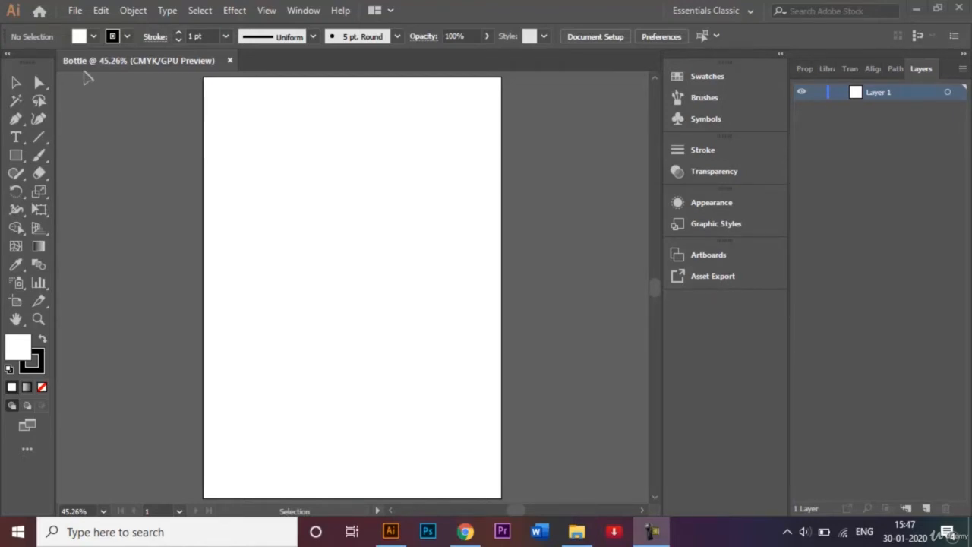
# Choose the Essentials Classic workspace and draw a tall, narrow rectangle with no fill and a 1 pt black stroke on the artboard's lower half
pyautogui.click(713, 9)
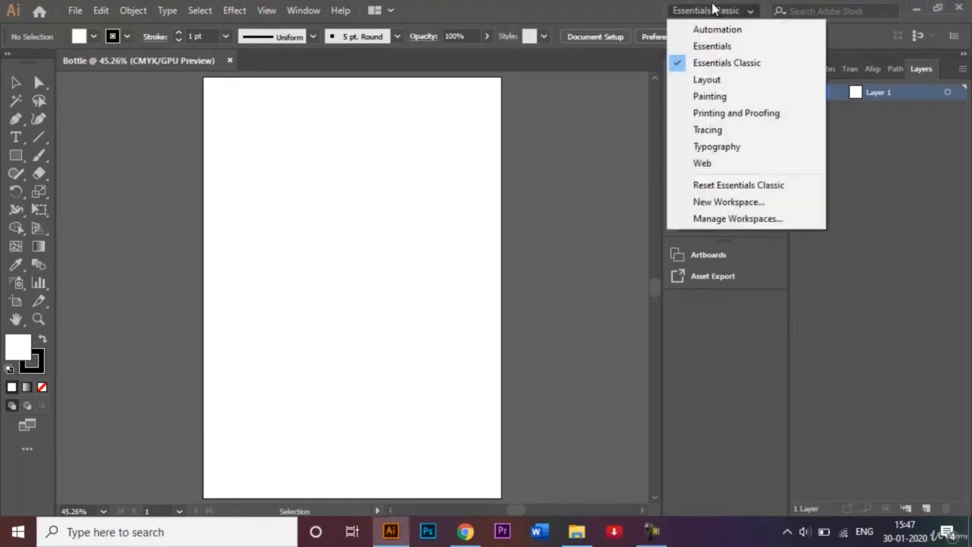
pyautogui.click(741, 63)
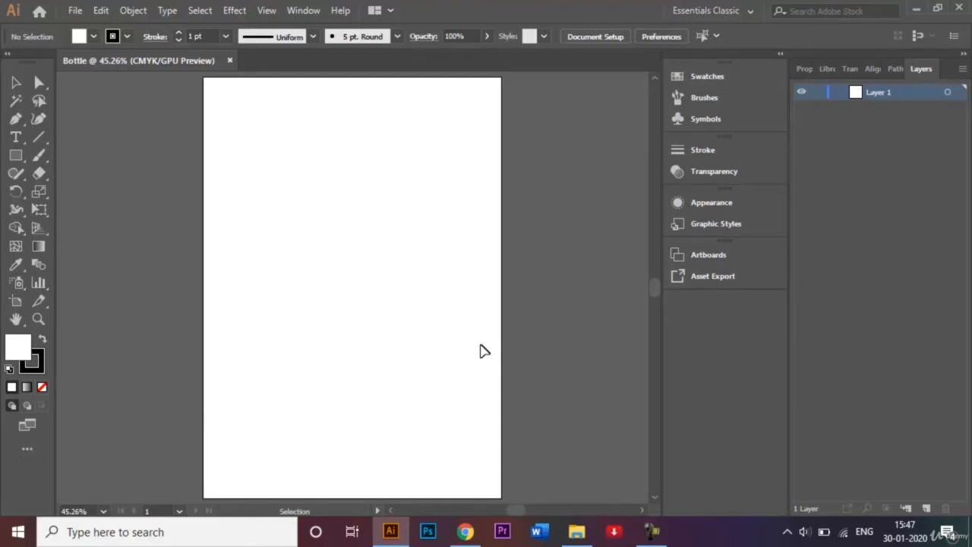
pyautogui.click(21, 157)
pyautogui.moveTo(21, 157); pyautogui.dragTo(71, 158)
pyautogui.click(43, 388)
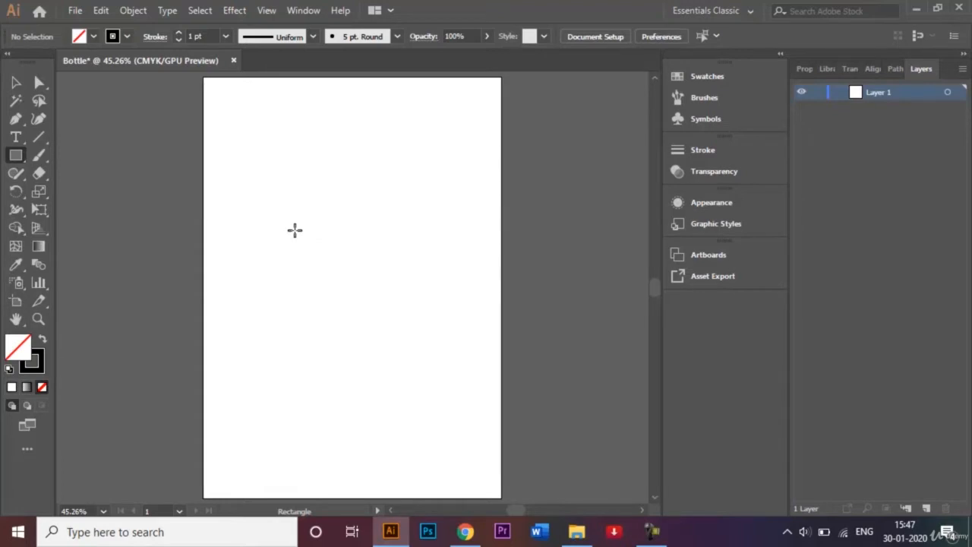
pyautogui.moveTo(295, 229); pyautogui.dragTo(389, 468)
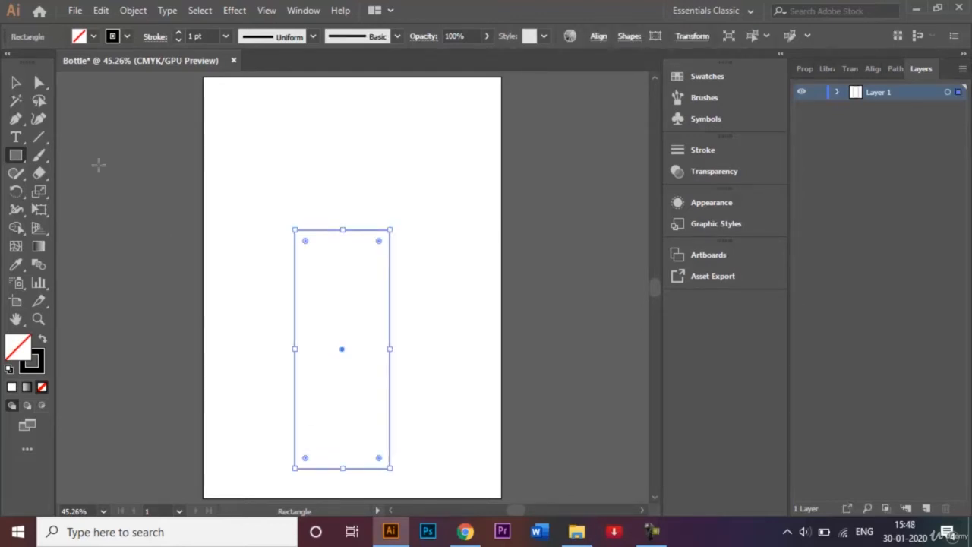
# Round both top corners of the rectangle together to a radius of about 16.6 mm
pyautogui.click(41, 83)
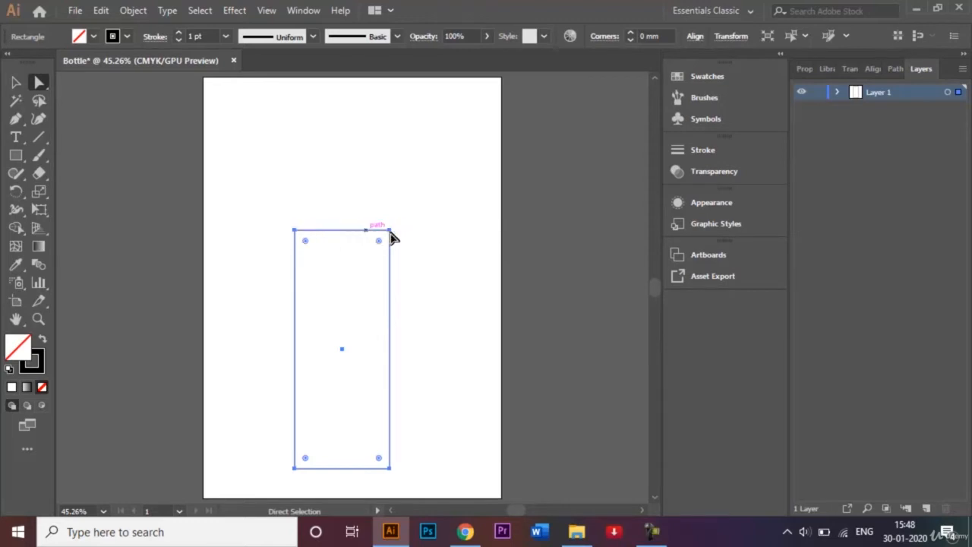
pyautogui.click(295, 232)
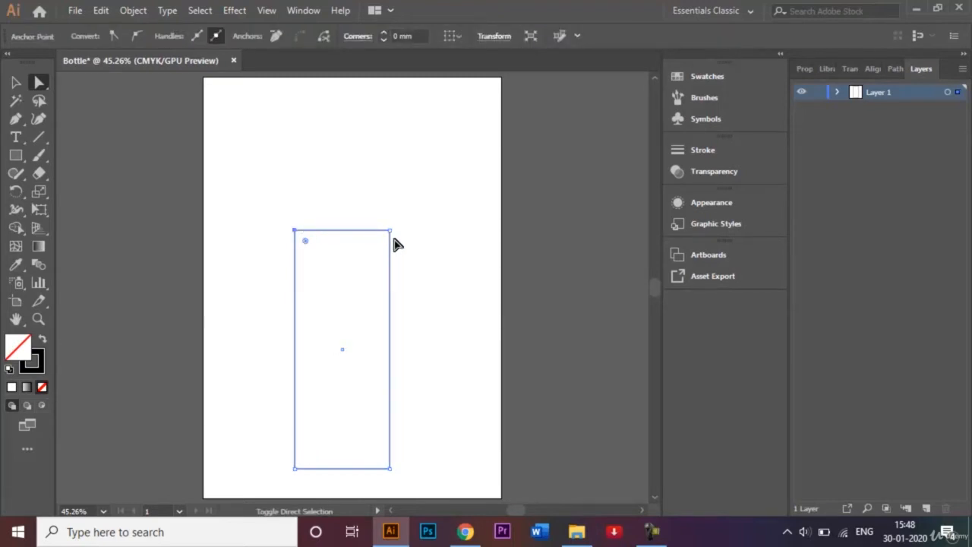
pyautogui.keyDown('shift'); pyautogui.click(390, 235); pyautogui.keyUp('shift')
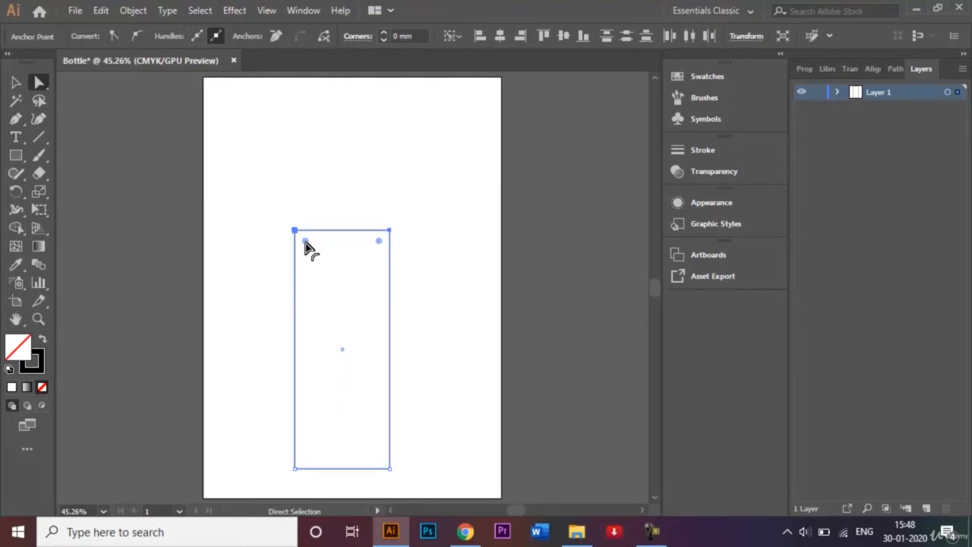
pyautogui.moveTo(305, 243); pyautogui.dragTo(322, 264)
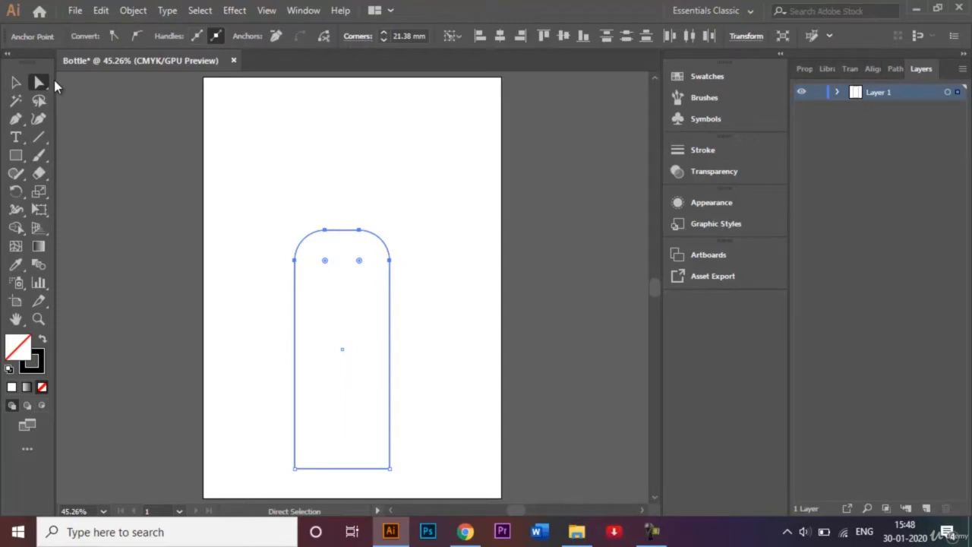
pyautogui.hotkey('ctrl', 'z')
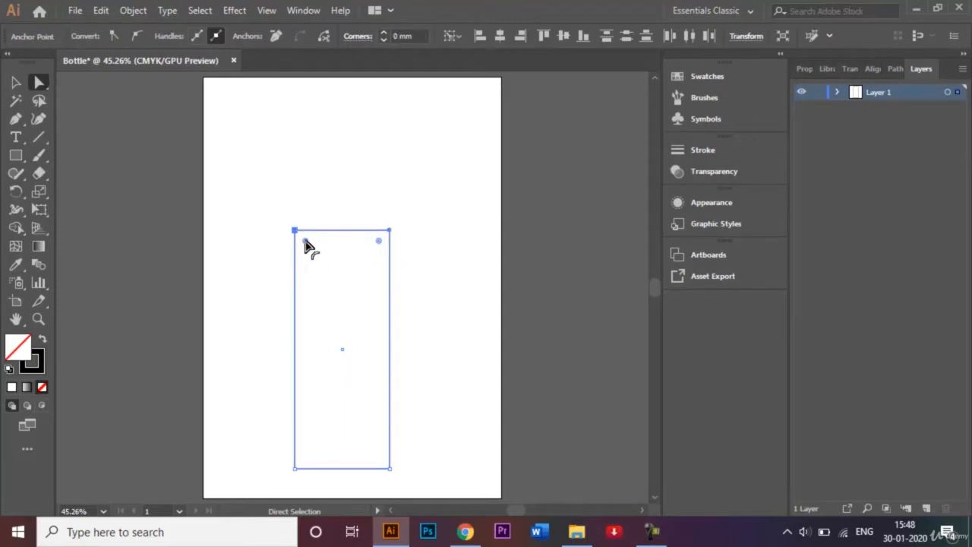
pyautogui.moveTo(306, 243)
pyautogui.mouseDown()
pyautogui.moveTo(317, 255)
pyautogui.moveTo(311, 246)
pyautogui.mouseUp()
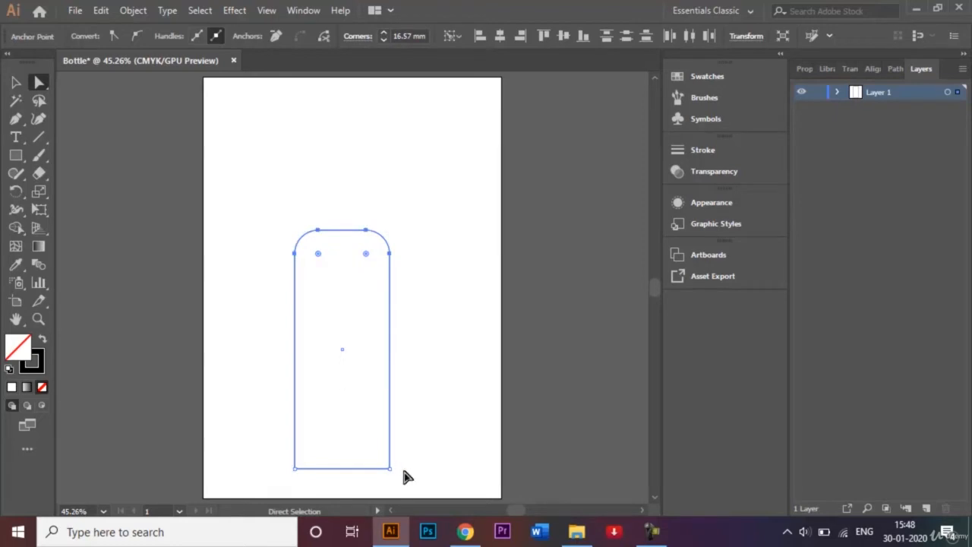
# Round both bottom corners of the rectangle together to a radius of about 7.8 mm and deselect the shape
pyautogui.click(295, 467)
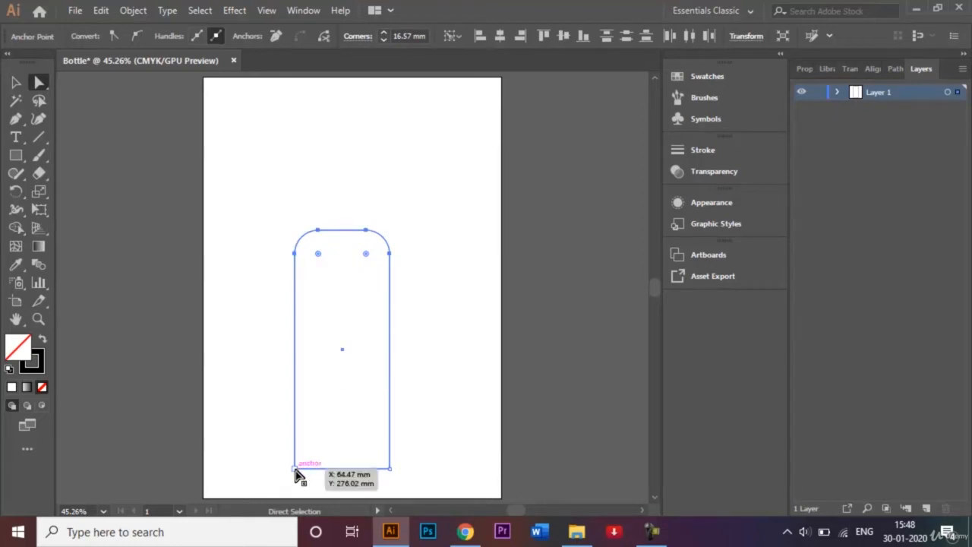
pyautogui.keyDown('shift'); pyautogui.click(389, 467); pyautogui.keyUp('shift')
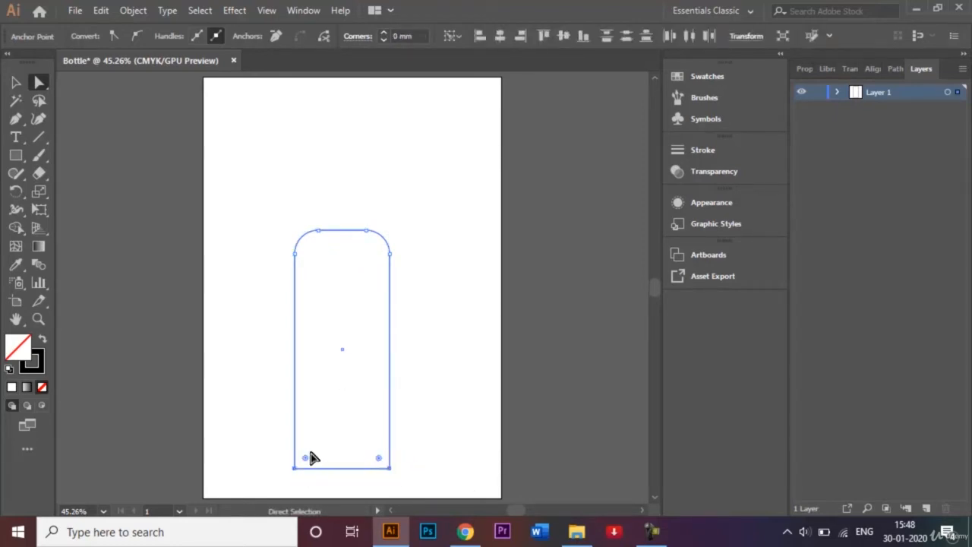
pyautogui.moveTo(306, 463); pyautogui.dragTo(309, 463)
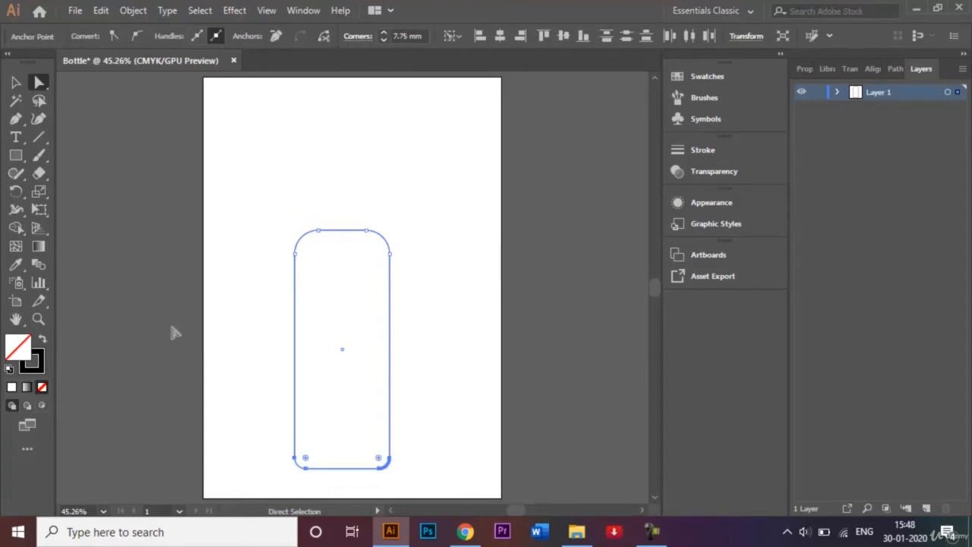
pyautogui.click(16, 82)
pyautogui.click(190, 187)
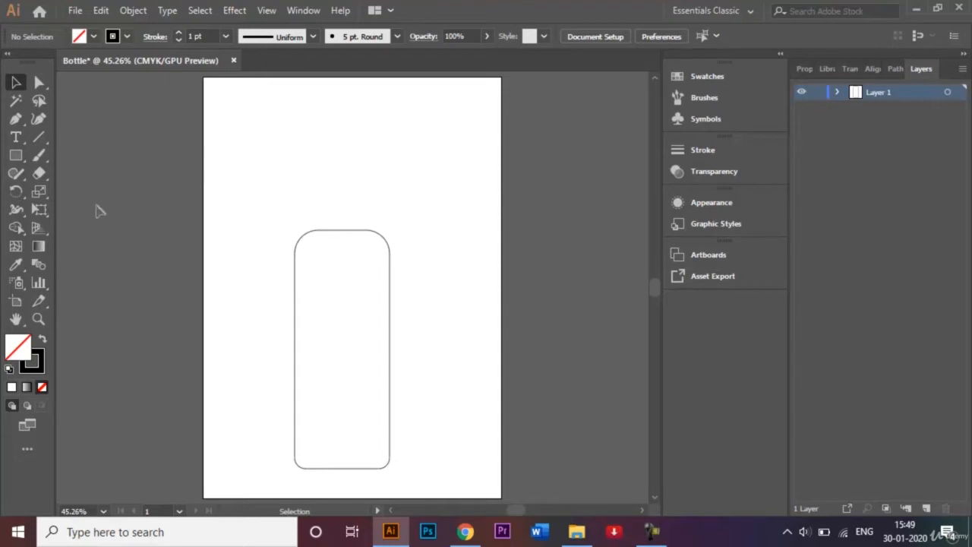
# Draw a small unfilled circle with the Ellipse tool on the blank area above and left of the rounded rectangle
pyautogui.click(21, 155)
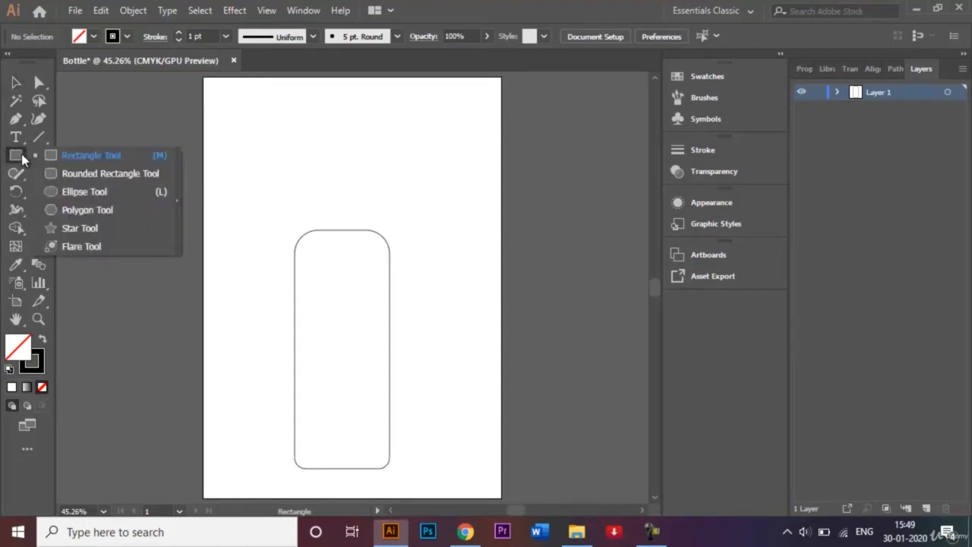
pyautogui.click(90, 194)
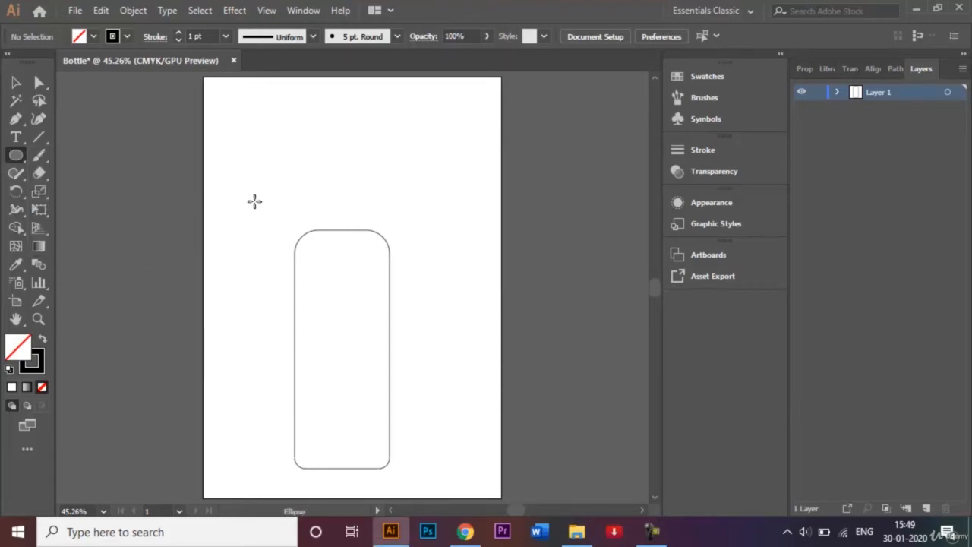
pyautogui.moveTo(255, 191); pyautogui.dragTo(282, 219)
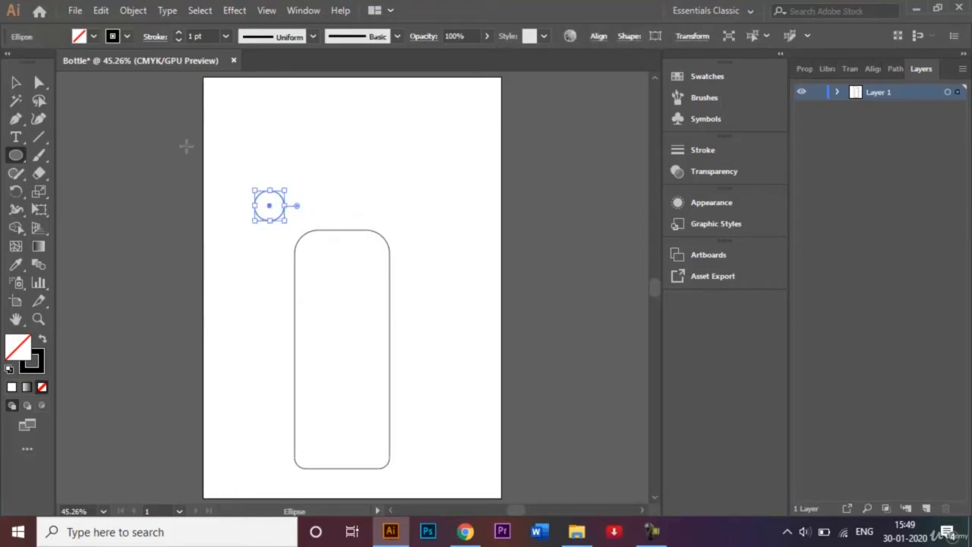
# Distribute the circle and five copies of it over the upper and middle bottle body, some overlapping its side edges and top-right corner
pyautogui.click(16, 83)
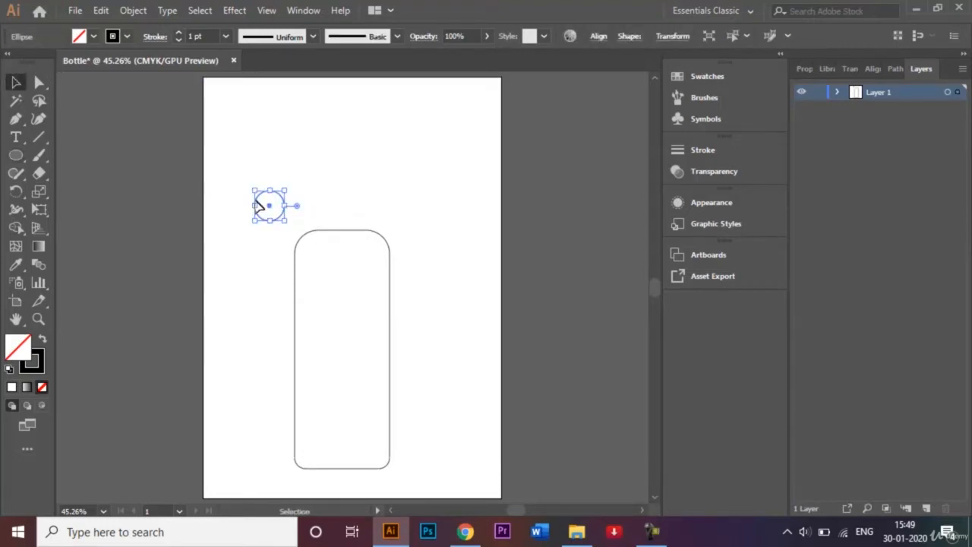
pyautogui.moveTo(272, 207); pyautogui.dragTo(318, 350)
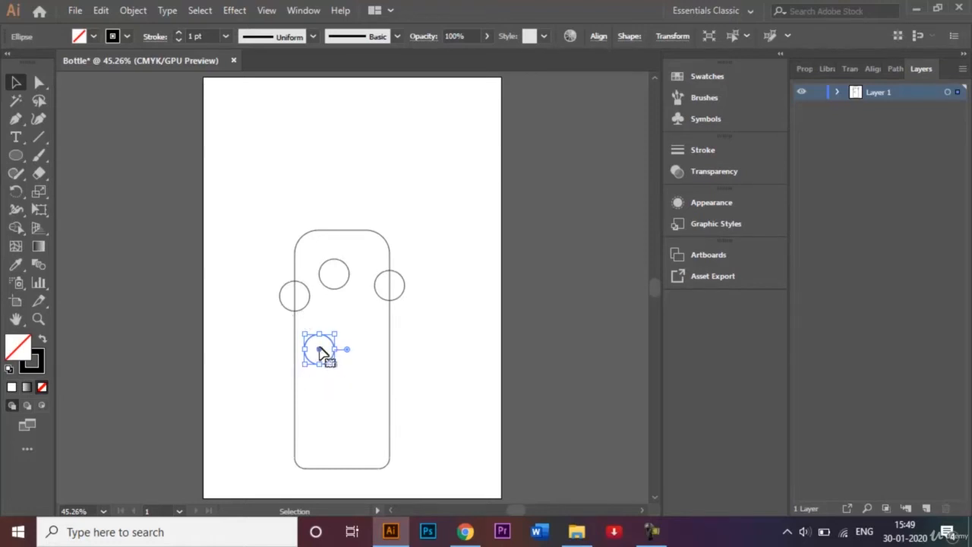
pyautogui.moveTo(322, 351); pyautogui.dragTo(356, 395)
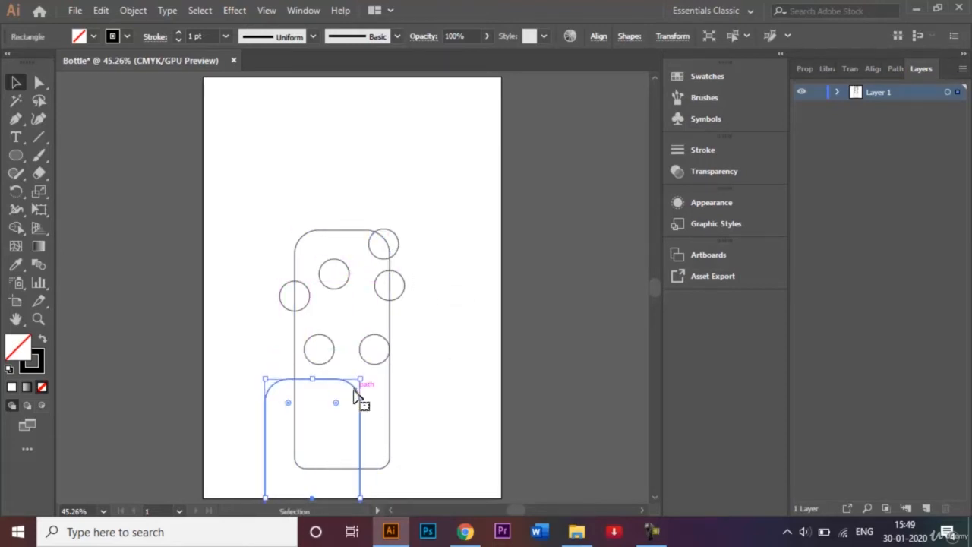
pyautogui.hotkey('ctrl', 'z')
pyautogui.click(448, 393)
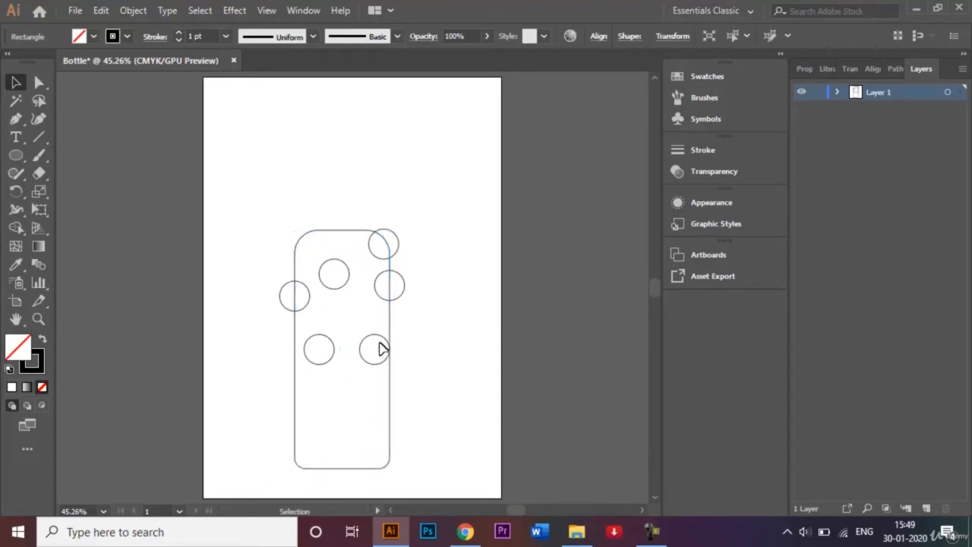
# Add four more copies of the circle to the lower bottle body, one straddling its left edge and one its bottom edge
pyautogui.moveTo(382, 348); pyautogui.dragTo(296, 414)
pyautogui.moveTo(296, 414); pyautogui.dragTo(320, 470)
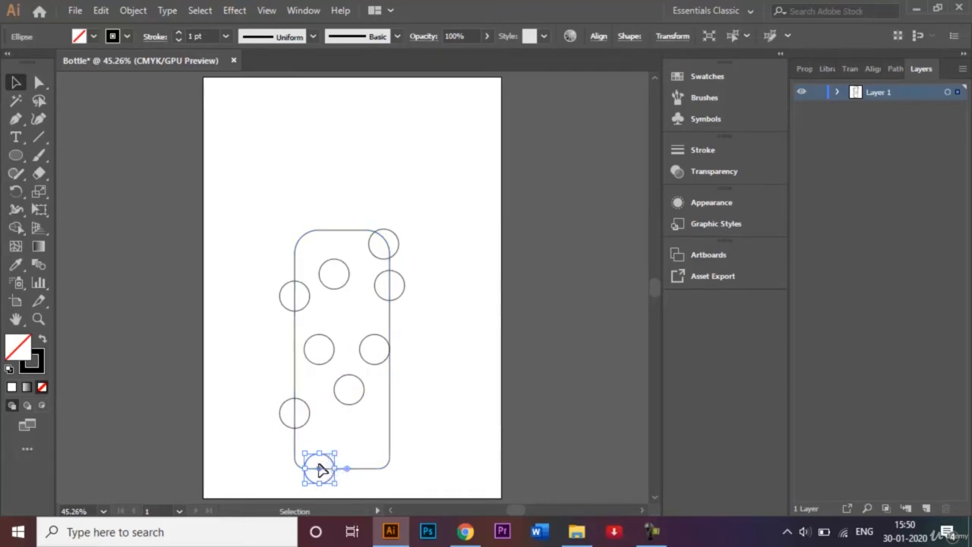
pyautogui.moveTo(321, 469); pyautogui.dragTo(370, 448)
pyautogui.moveTo(322, 468); pyautogui.dragTo(318, 469)
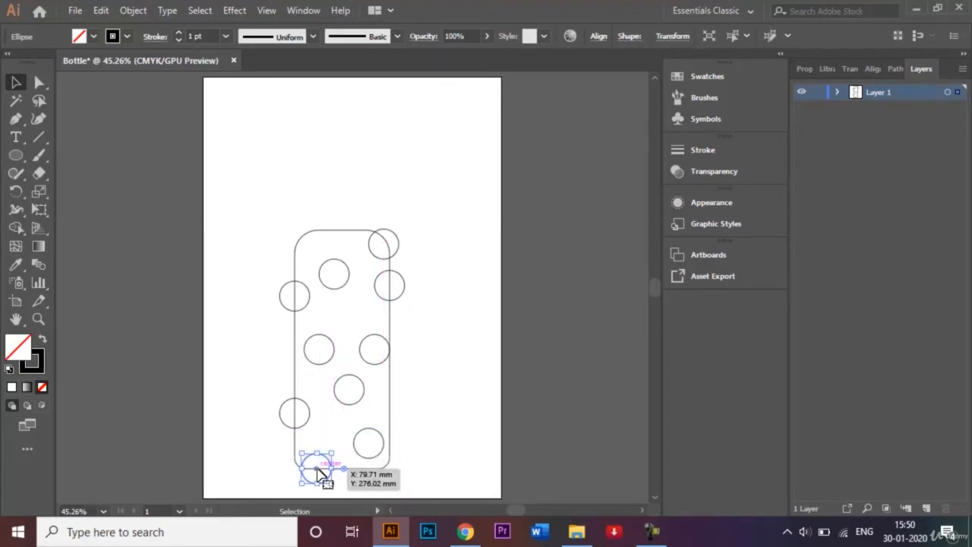
pyautogui.click(455, 353)
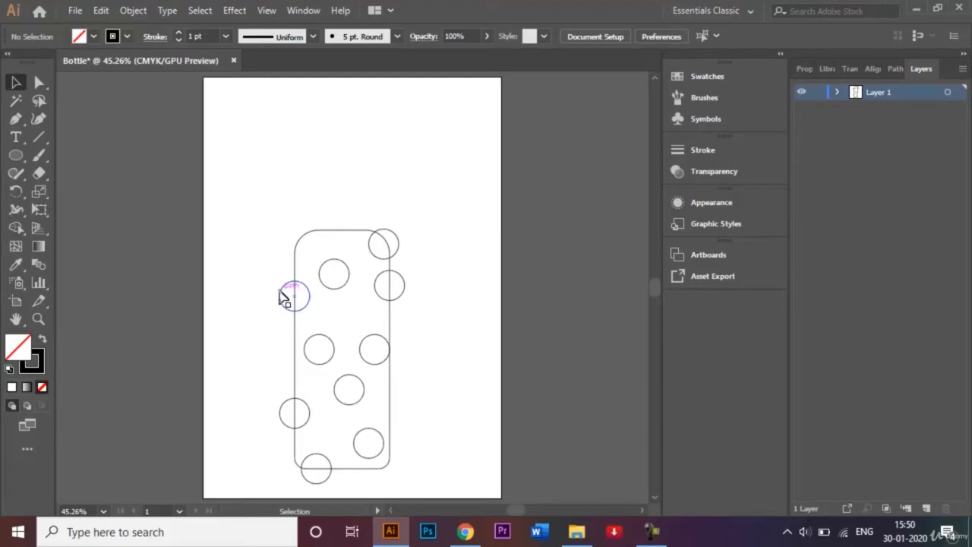
# Fill all ten circles with the yellow swatch, leaving the bottle outline unfilled, and deselect them
pyautogui.click(347, 267)
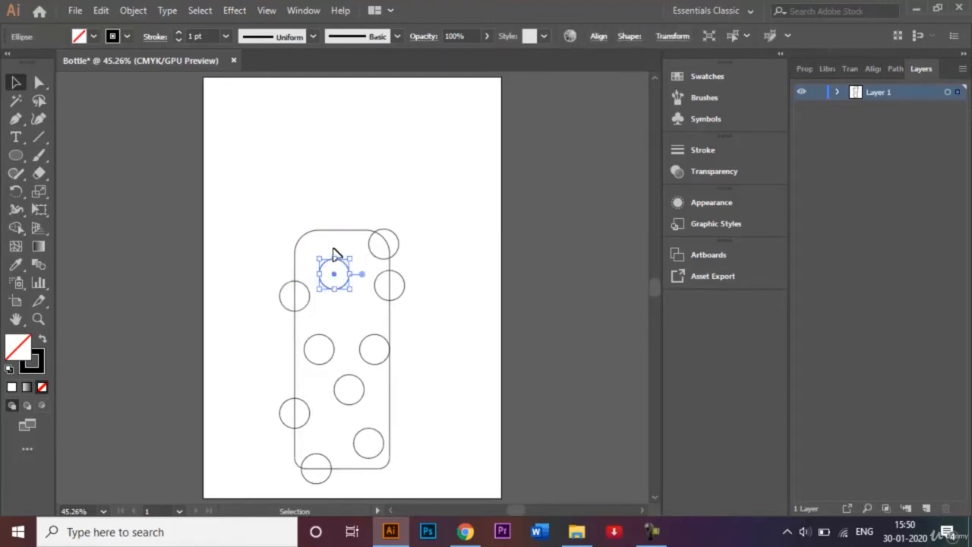
pyautogui.click(333, 248)
pyautogui.click(307, 290)
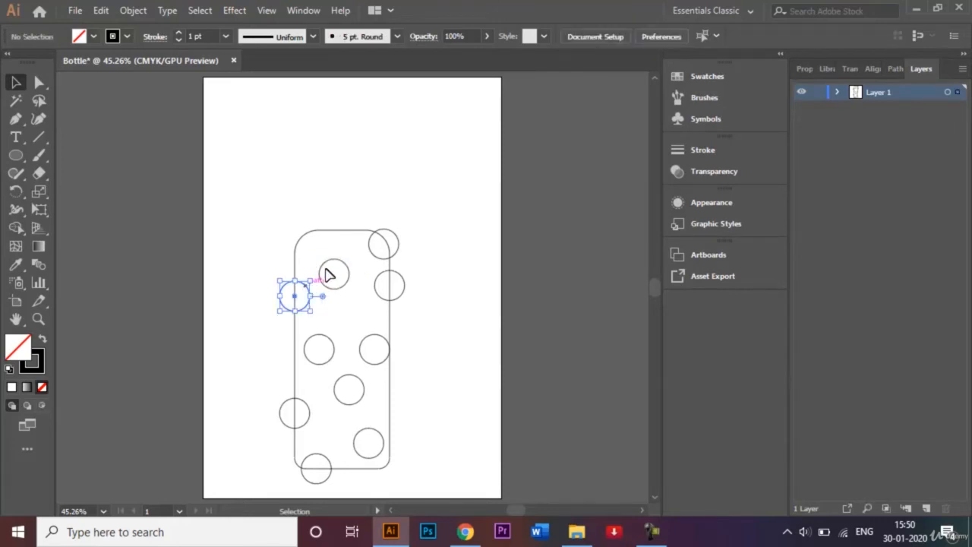
pyautogui.keyDown('shift'); pyautogui.click(330, 270); pyautogui.keyUp('shift')
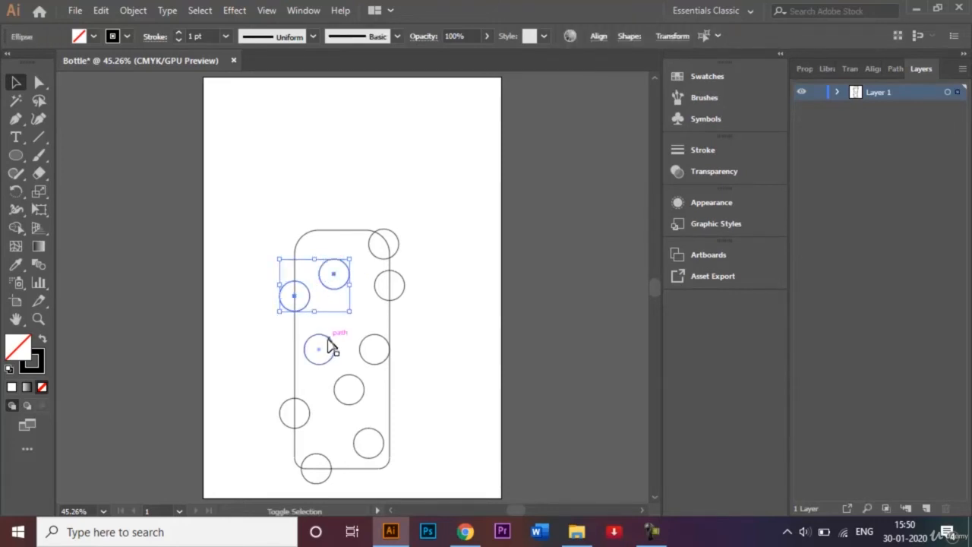
pyautogui.keyDown('shift'); pyautogui.click(327, 345); pyautogui.keyUp('shift')
pyautogui.keyDown('shift'); pyautogui.click(304, 408); pyautogui.keyUp('shift')
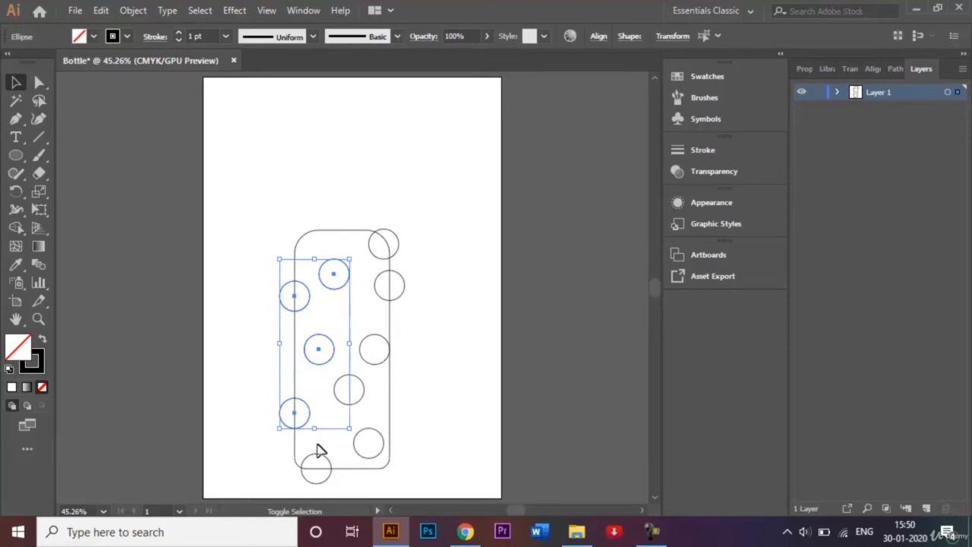
pyautogui.keyDown('shift'); pyautogui.click(318, 462); pyautogui.keyUp('shift')
pyautogui.keyDown('shift'); pyautogui.click(371, 435); pyautogui.keyUp('shift')
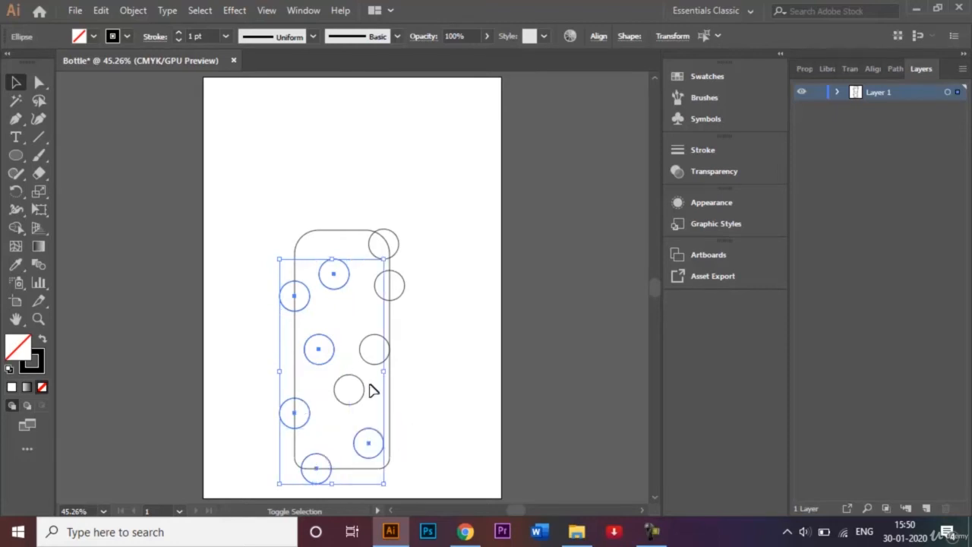
pyautogui.keyDown('shift'); pyautogui.click(355, 387); pyautogui.keyUp('shift')
pyautogui.keyDown('shift'); pyautogui.click(373, 343); pyautogui.keyUp('shift')
pyautogui.keyDown('shift'); pyautogui.click(401, 288); pyautogui.keyUp('shift')
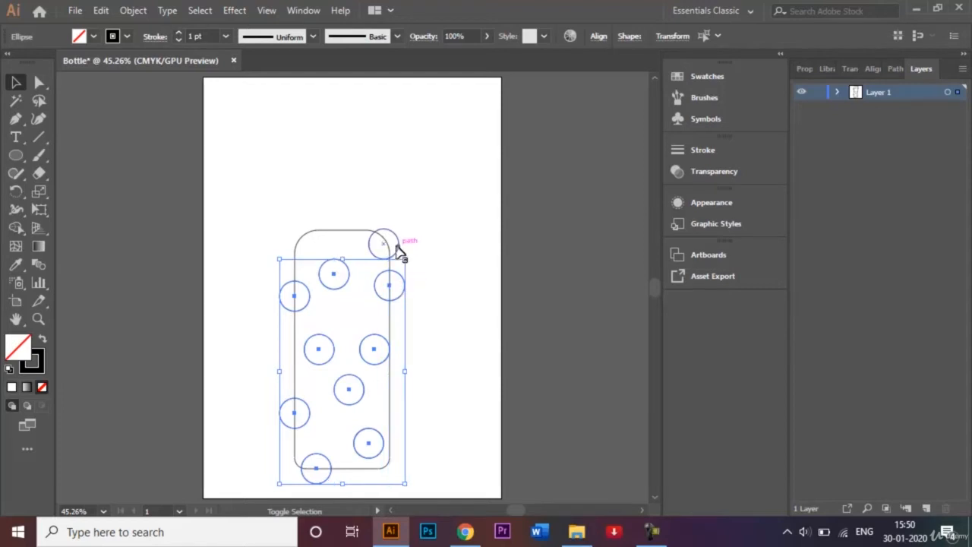
pyautogui.keyDown('shift'); pyautogui.click(396, 251); pyautogui.keyUp('shift')
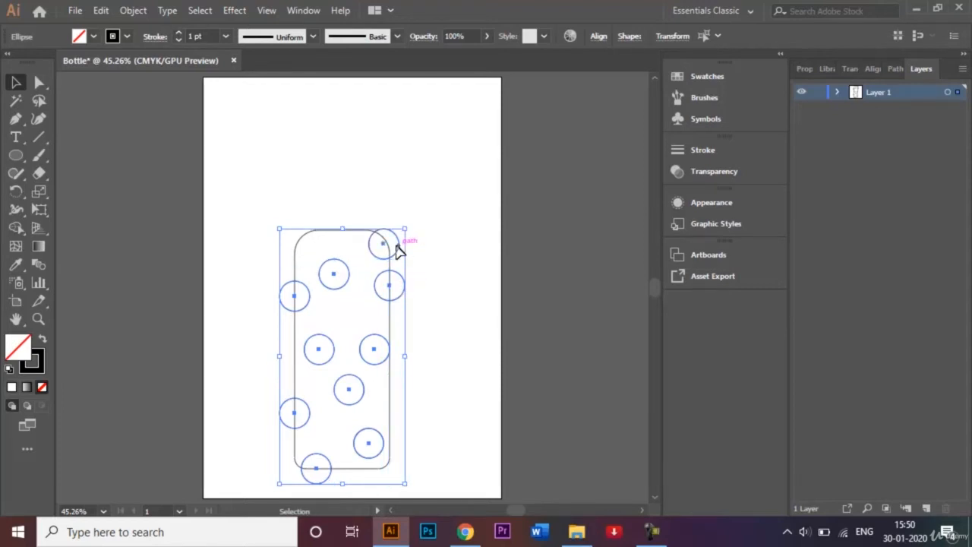
pyautogui.click(94, 36)
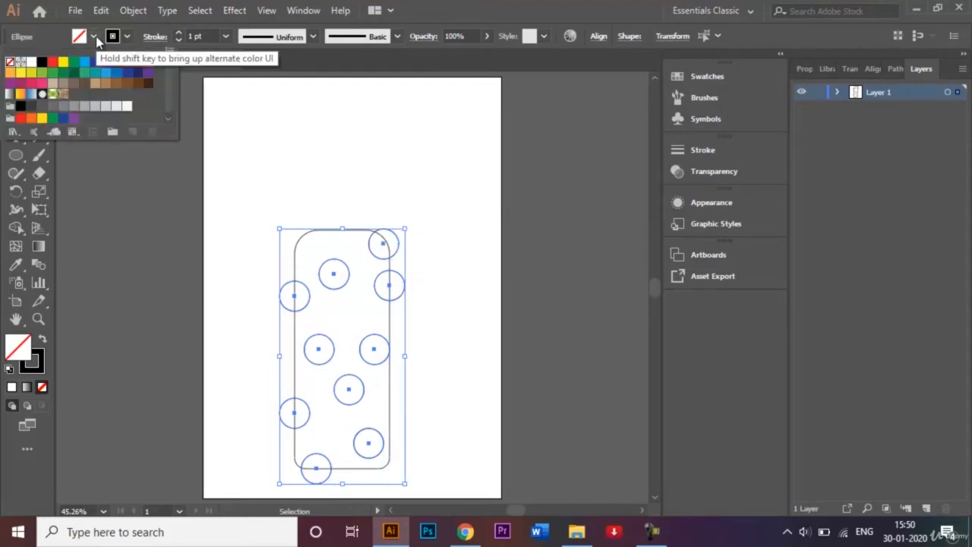
pyautogui.click(63, 62)
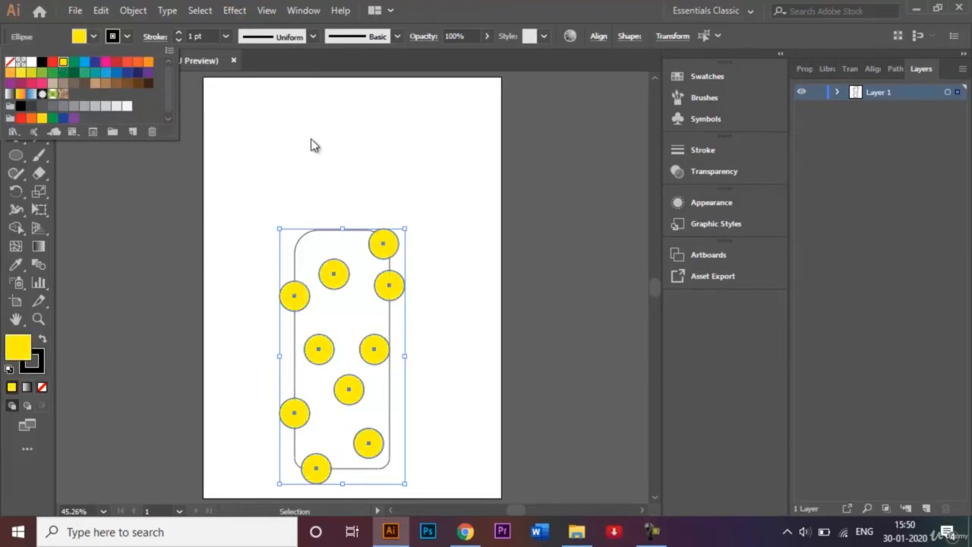
pyautogui.click(352, 210)
pyautogui.click(350, 182)
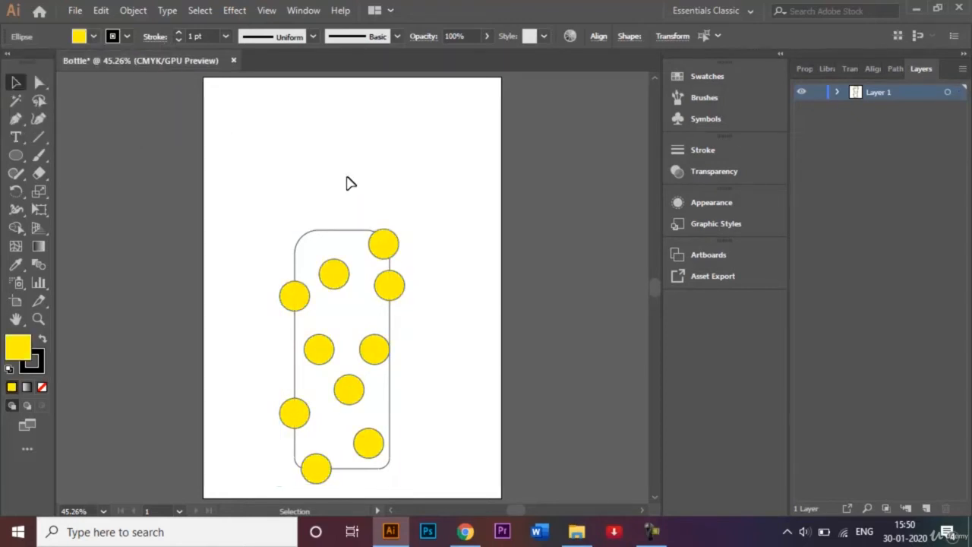
# Fill the rounded rectangle bottle body with the dark blue swatch and deselect it
pyautogui.click(340, 236)
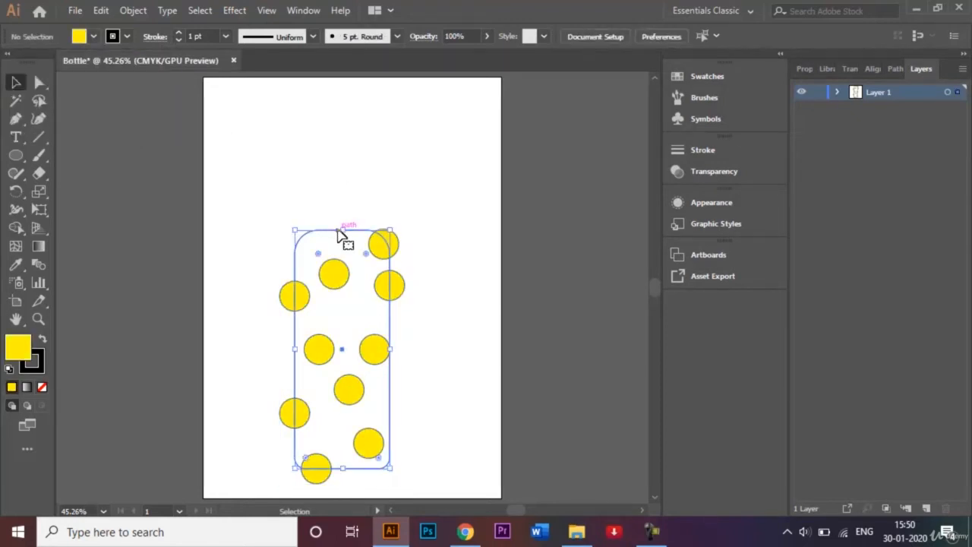
pyautogui.click(96, 40)
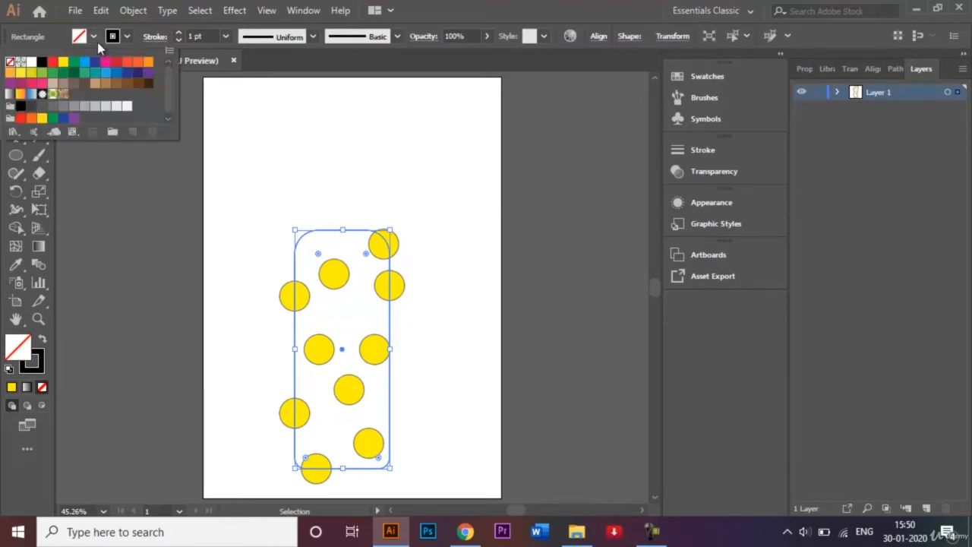
pyautogui.click(138, 72)
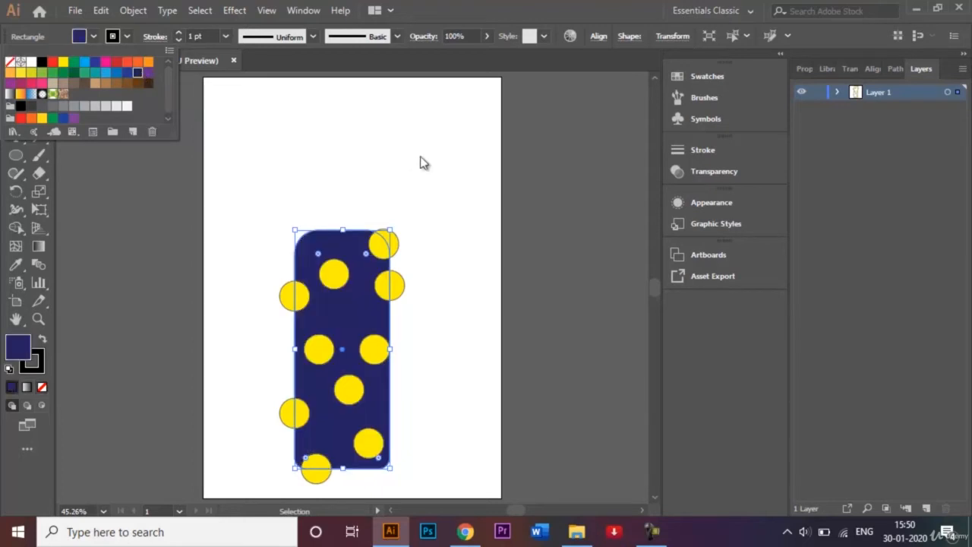
pyautogui.click(402, 207)
pyautogui.click(403, 206)
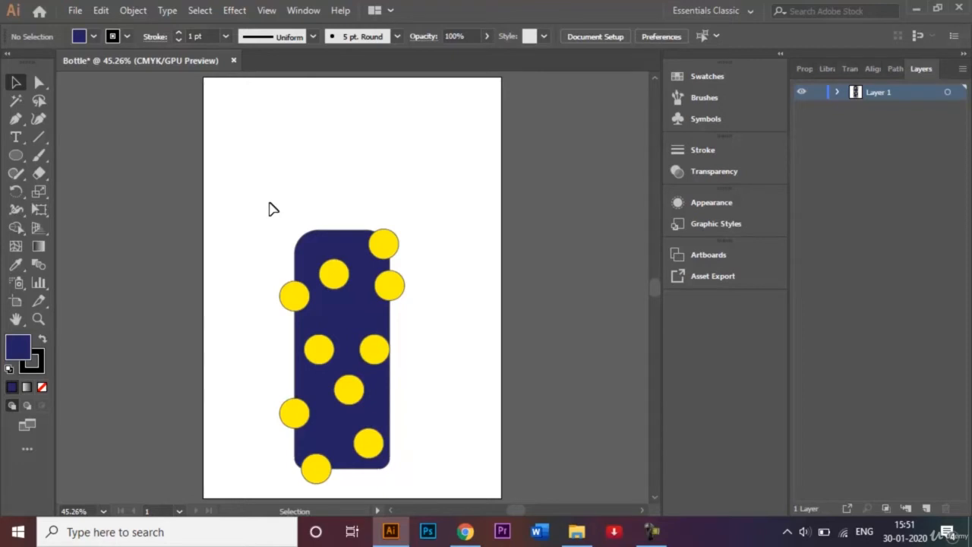
# Trim away the parts of the yellow circles extending beyond the bottle body's edges using the Shape Builder tool
pyautogui.moveTo(270, 203); pyautogui.dragTo(438, 491)
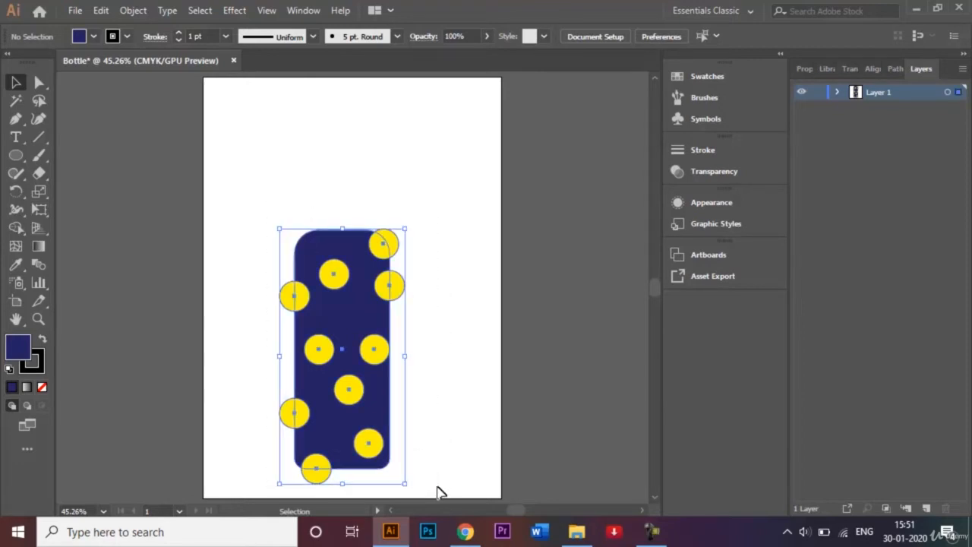
pyautogui.click(17, 228)
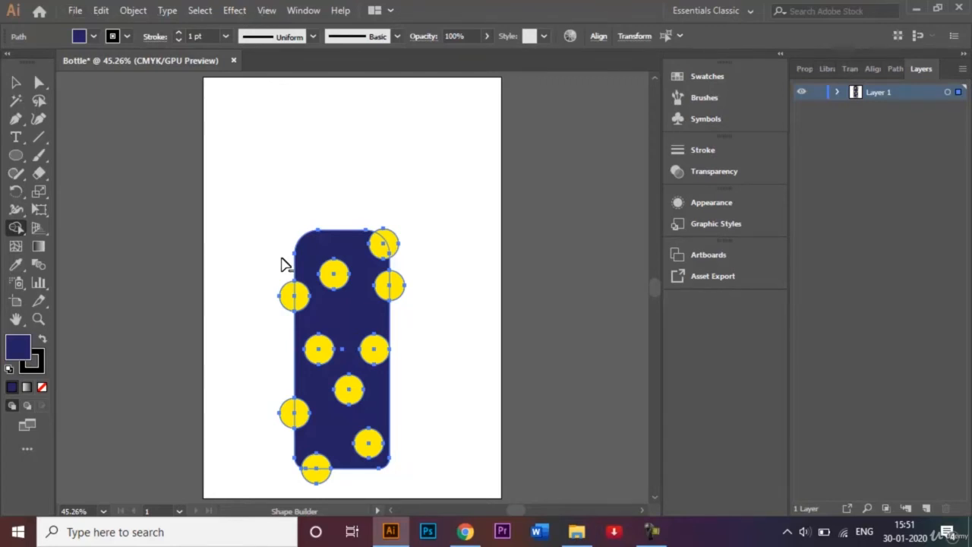
pyautogui.moveTo(281, 265)
pyautogui.mouseDown()
pyautogui.moveTo(284, 429)
pyautogui.moveTo(321, 479)
pyautogui.moveTo(345, 483)
pyautogui.mouseUp()
pyautogui.moveTo(408, 315)
pyautogui.mouseDown()
pyautogui.moveTo(400, 242)
pyautogui.moveTo(373, 218)
pyautogui.mouseUp()
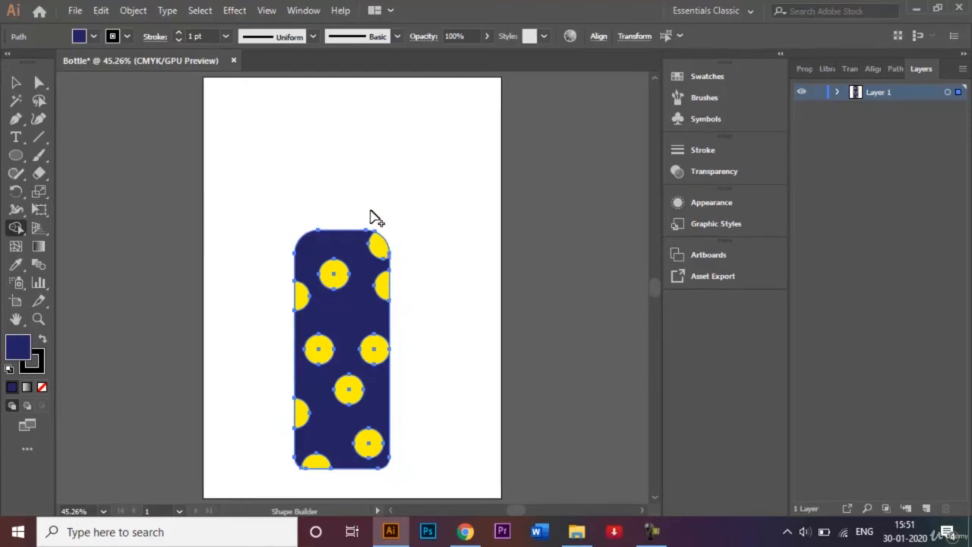
pyautogui.click(17, 83)
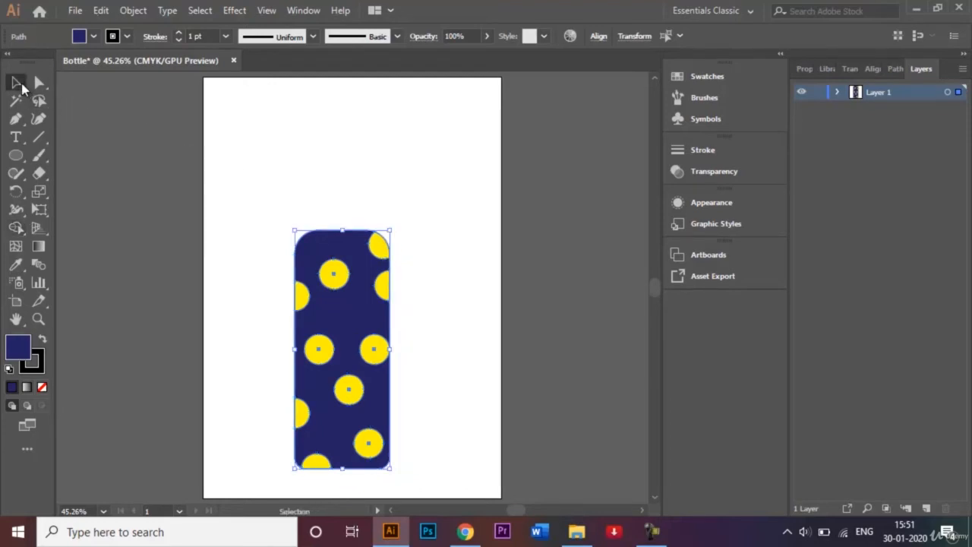
pyautogui.click(319, 135)
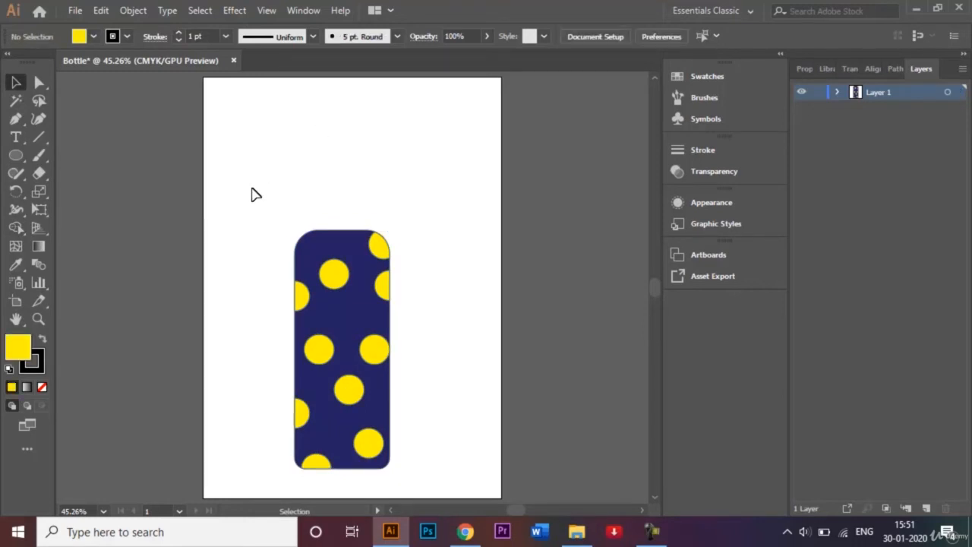
# Set the stroke of the bottle body and all its yellow circles to None
pyautogui.moveTo(251, 189); pyautogui.dragTo(419, 492)
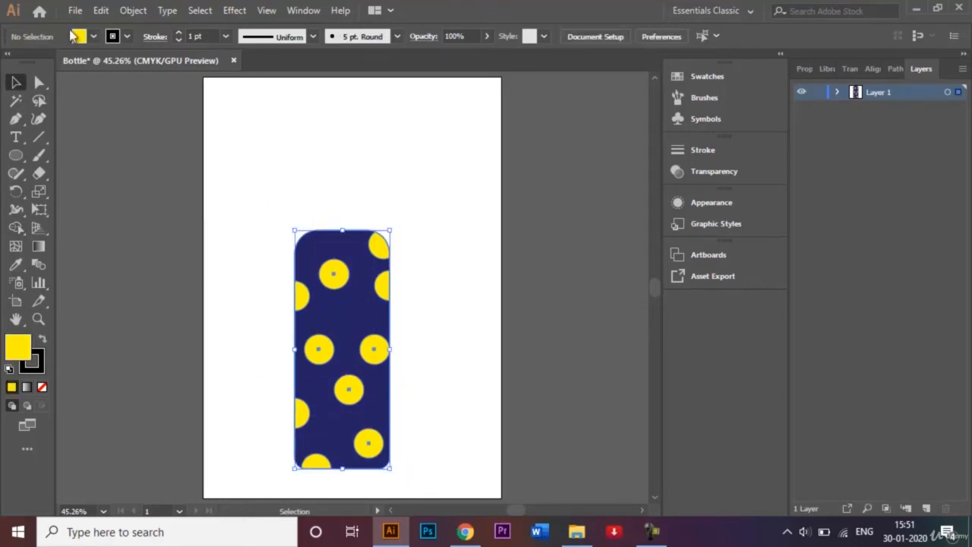
pyautogui.click(127, 36)
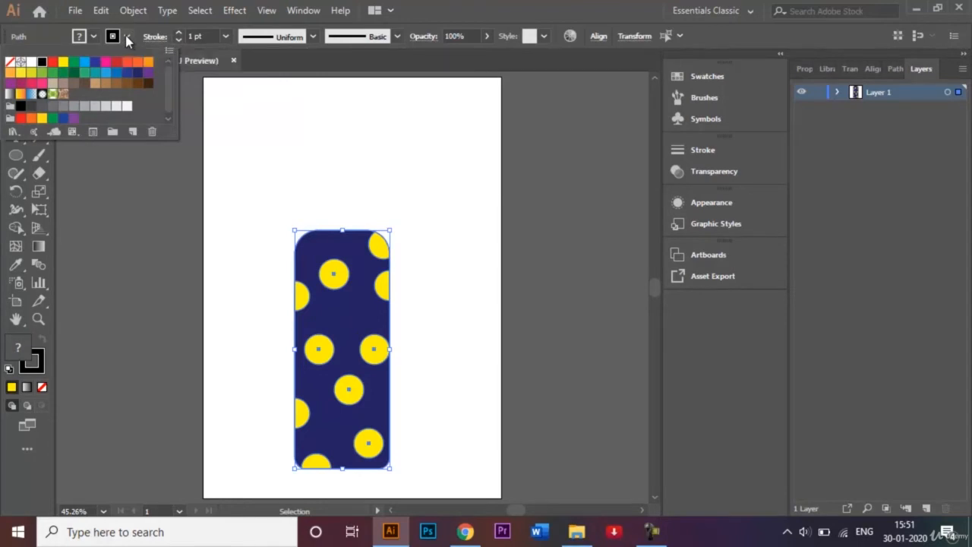
pyautogui.click(15, 65)
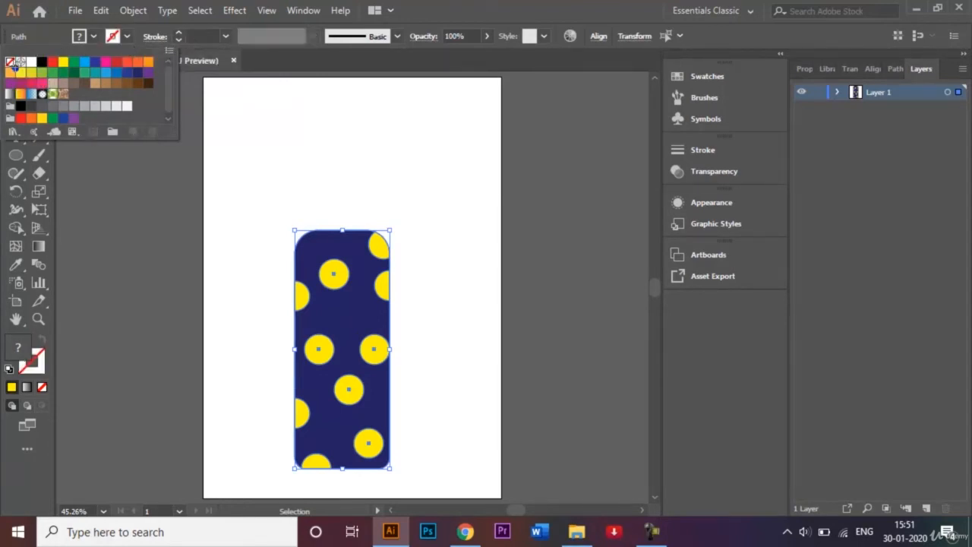
pyautogui.click(416, 199)
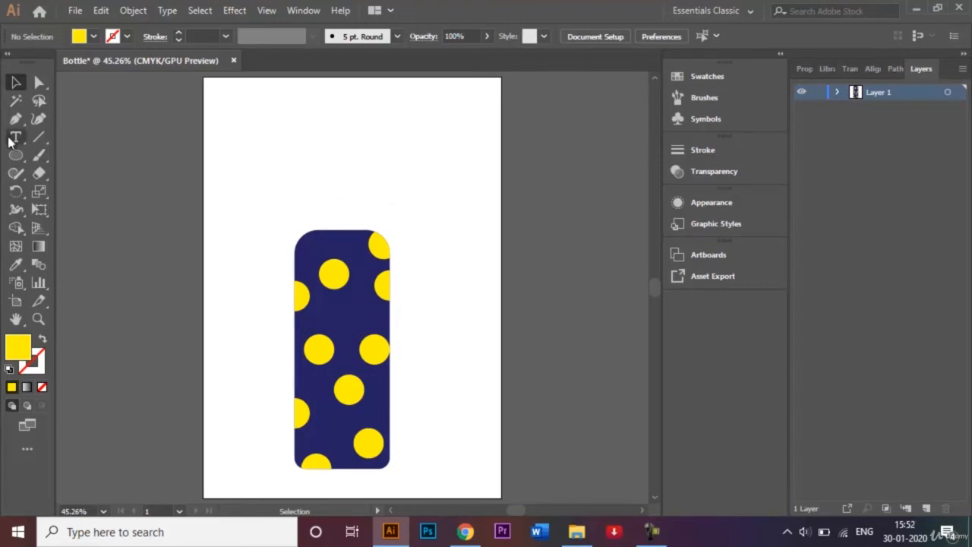
# Draw a small rectangle with no fill and a black stroke, centred directly on the bottle body's top edge as a cap
pyautogui.click(19, 158)
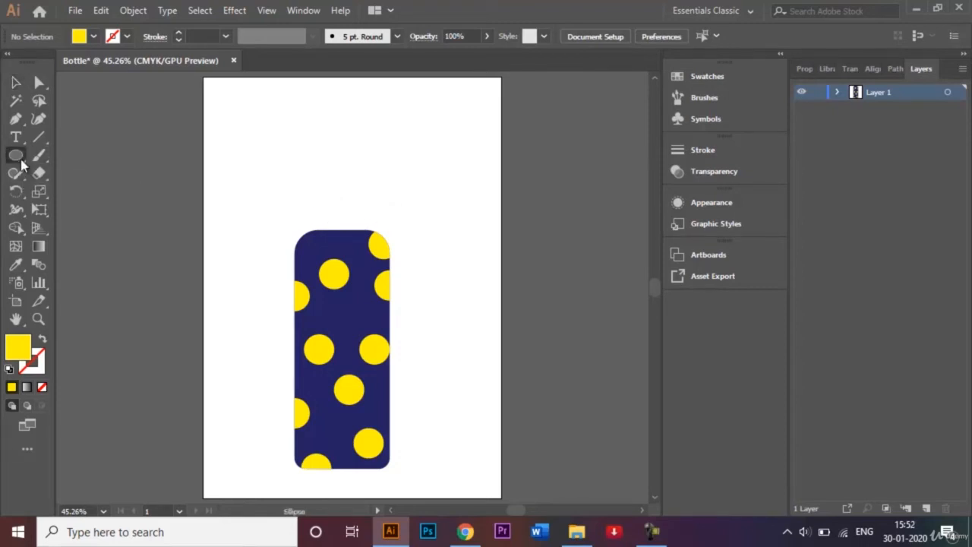
pyautogui.moveTo(21, 163); pyautogui.dragTo(60, 157)
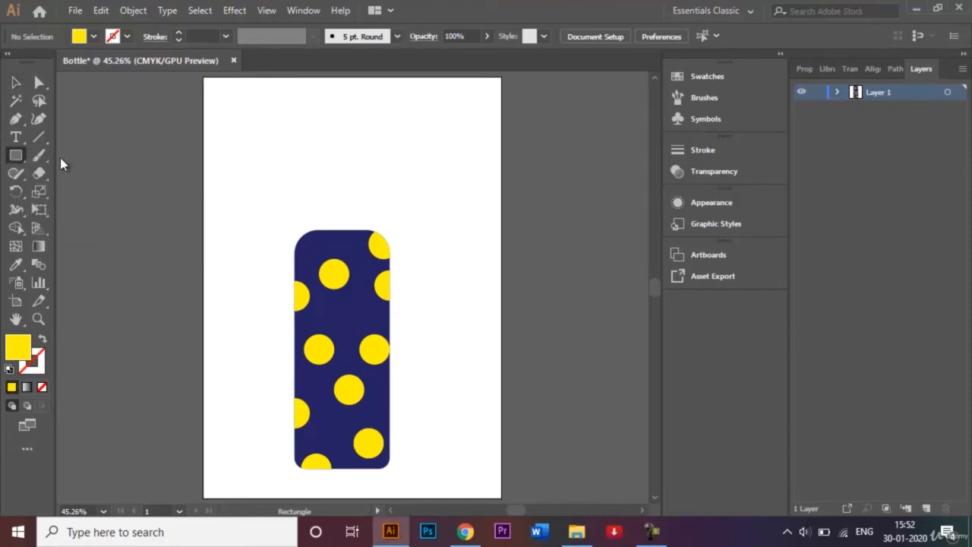
pyautogui.click(42, 388)
pyautogui.click(127, 36)
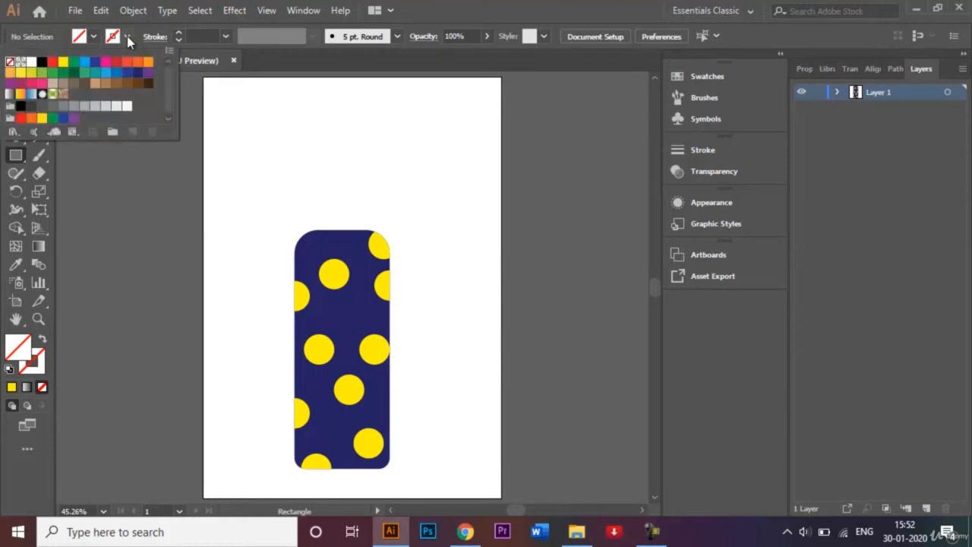
pyautogui.click(43, 64)
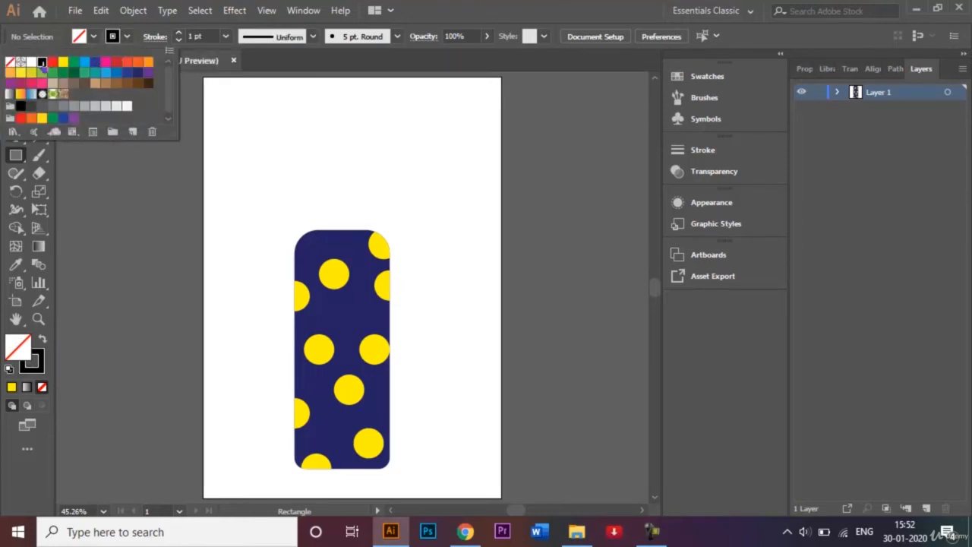
pyautogui.click(311, 209)
pyautogui.hotkey('ctrl', '+')
pyautogui.hotkey('ctrl', '+')
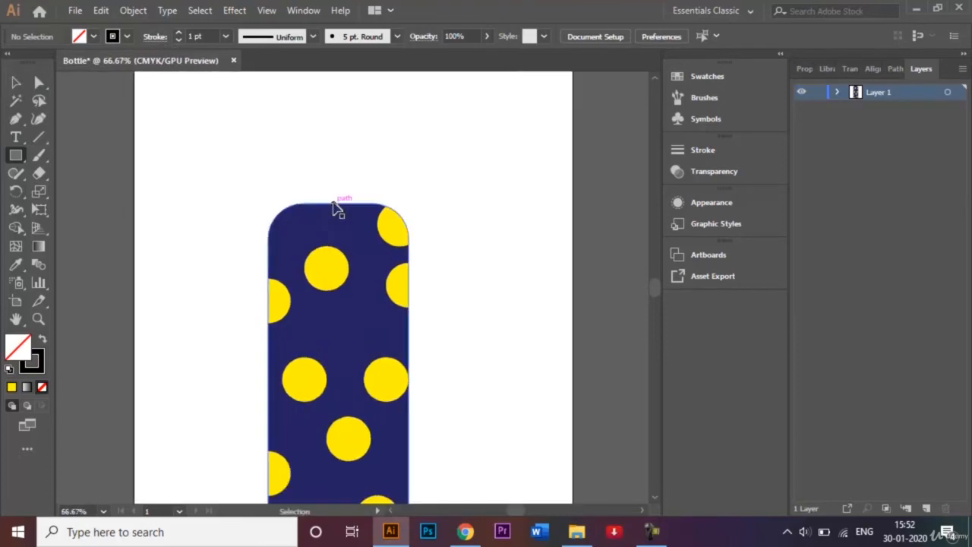
pyautogui.hotkey('ctrl', '+')
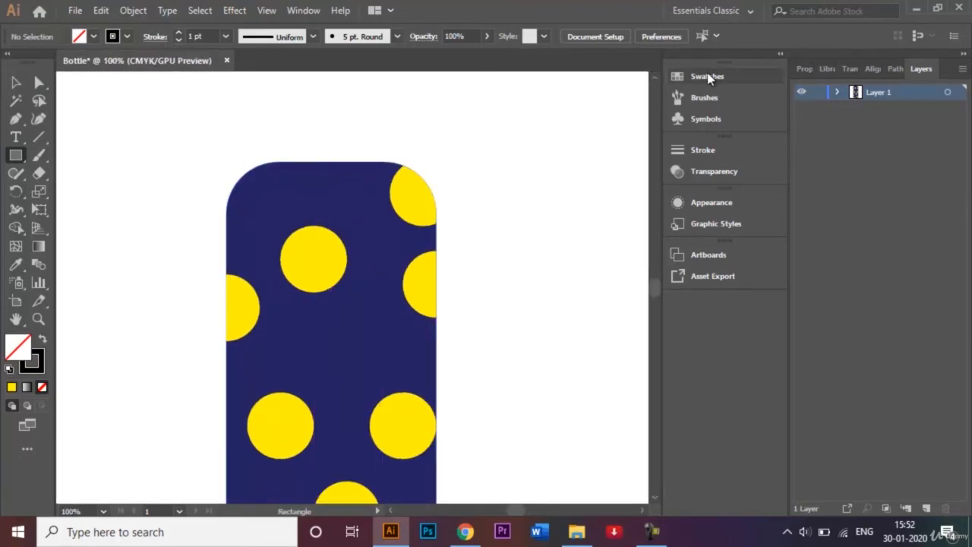
pyautogui.scroll(4, 294, 134)
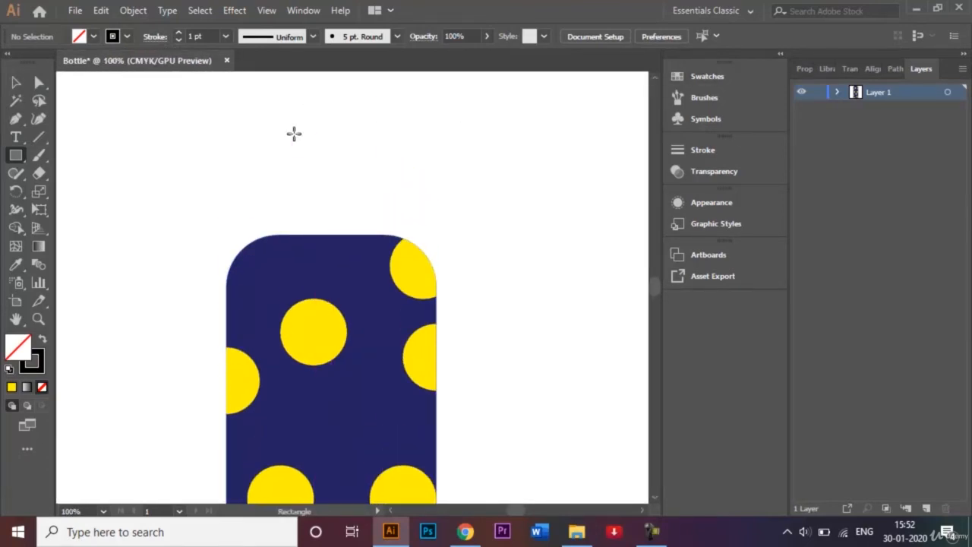
pyautogui.moveTo(289, 163); pyautogui.dragTo(378, 233)
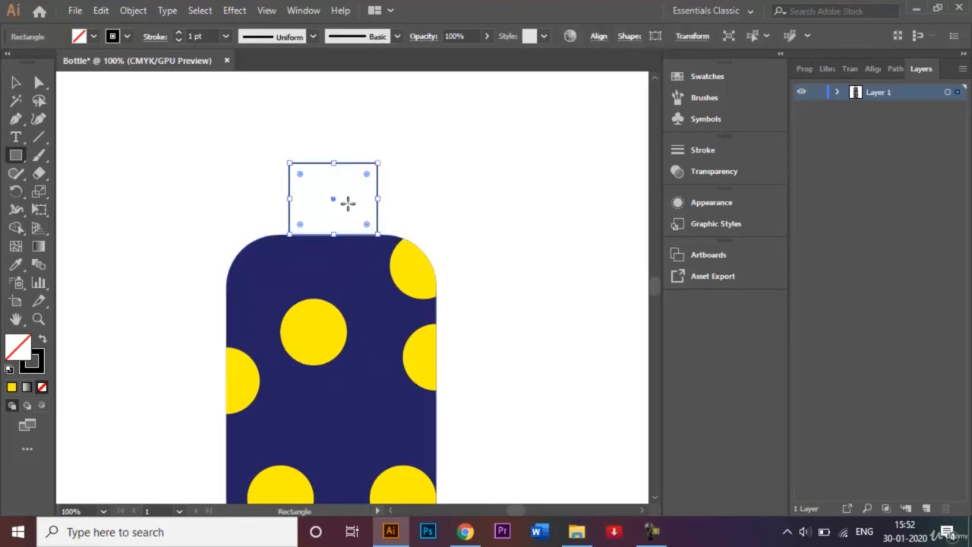
# Make the cap rectangle slightly taller and widen it on both sides to span the flat part of the bottle's top edge
pyautogui.click(16, 82)
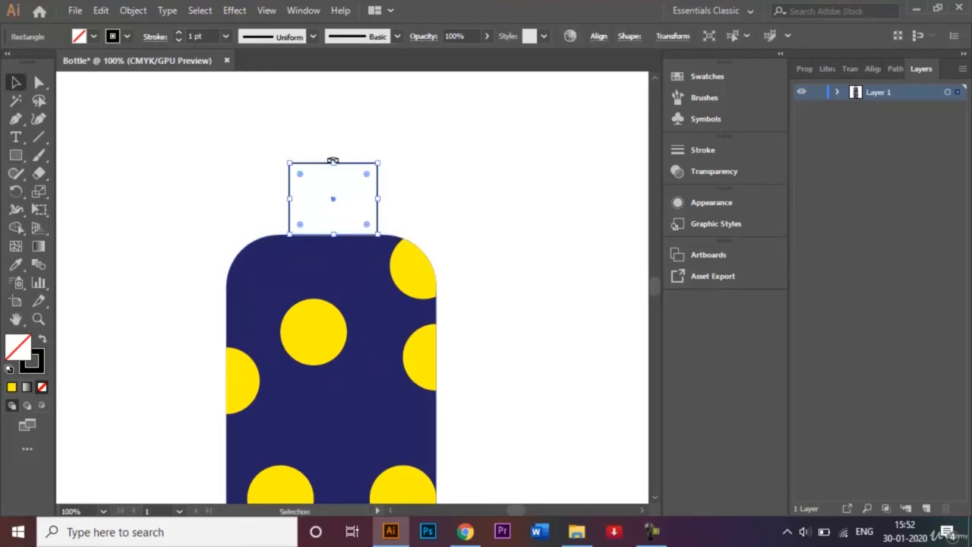
pyautogui.moveTo(335, 165); pyautogui.dragTo(336, 154)
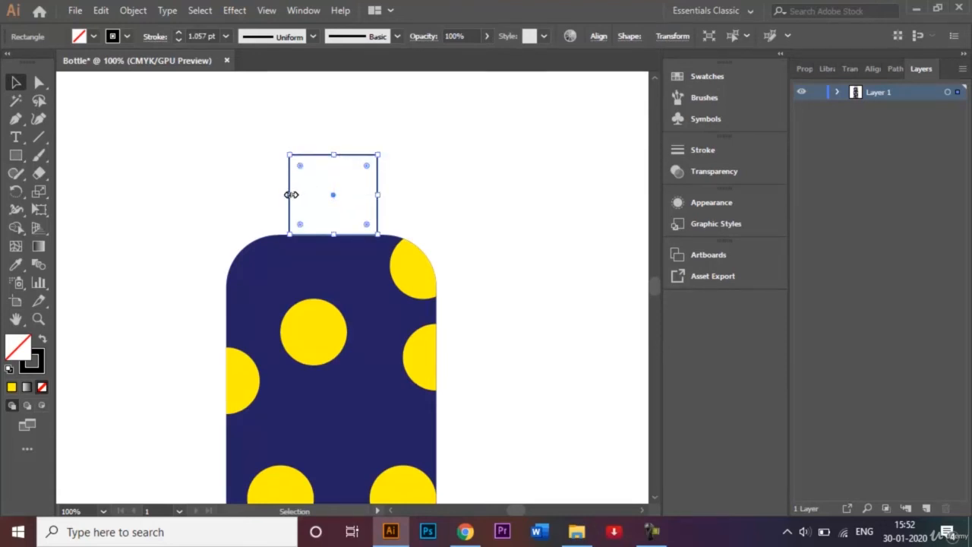
pyautogui.moveTo(291, 194); pyautogui.dragTo(281, 194)
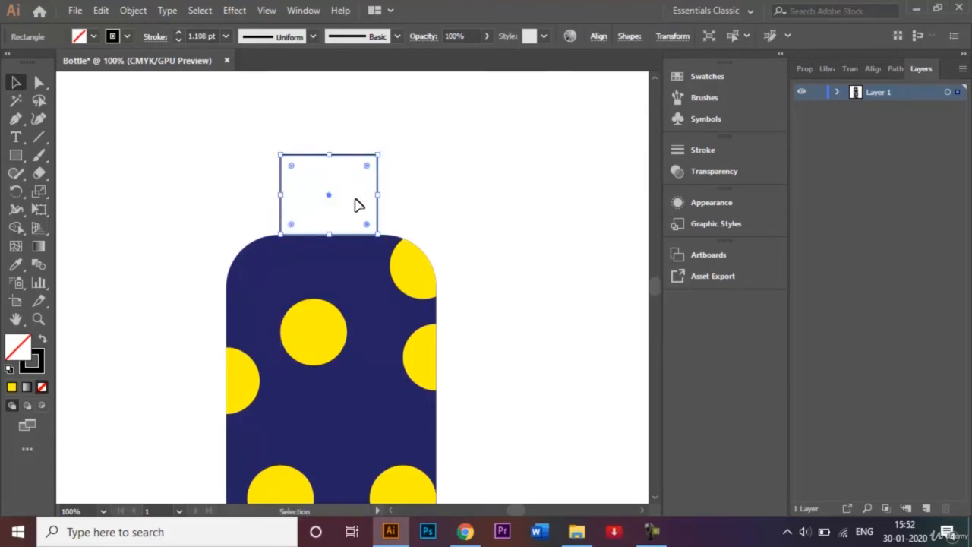
pyautogui.moveTo(380, 195); pyautogui.dragTo(390, 195)
pyautogui.click(438, 199)
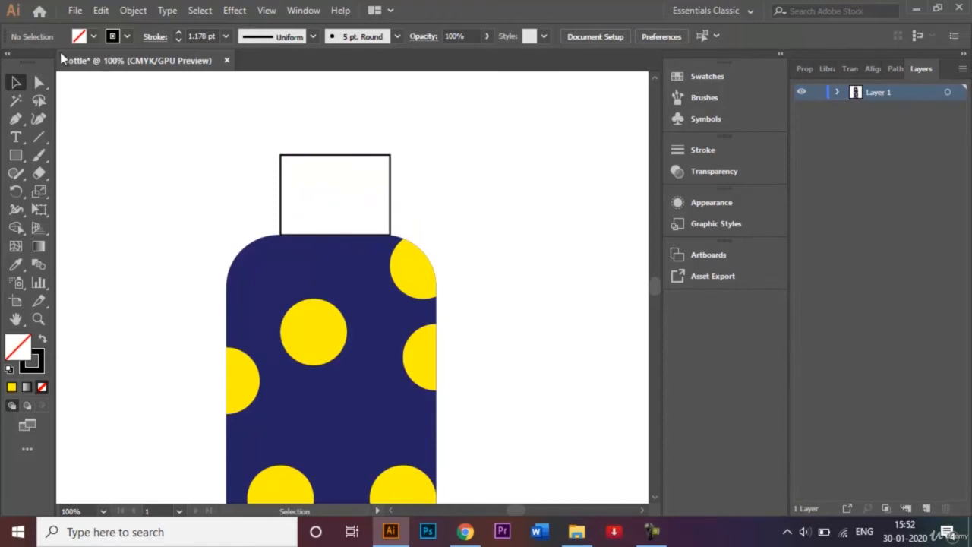
# Round the cap rectangle's two upper corners with a radius of about 17 mm to form a dome, and deselect it
pyautogui.click(39, 82)
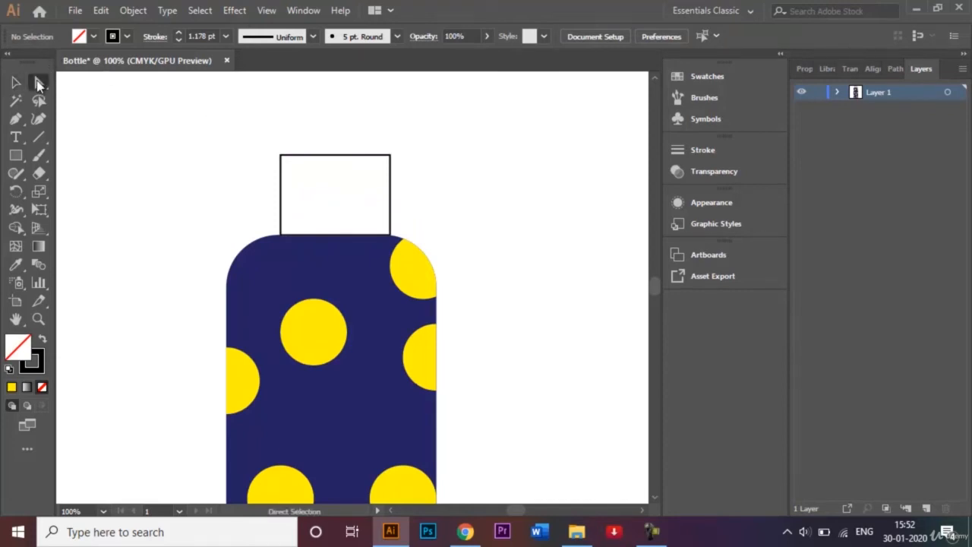
pyautogui.click(282, 157)
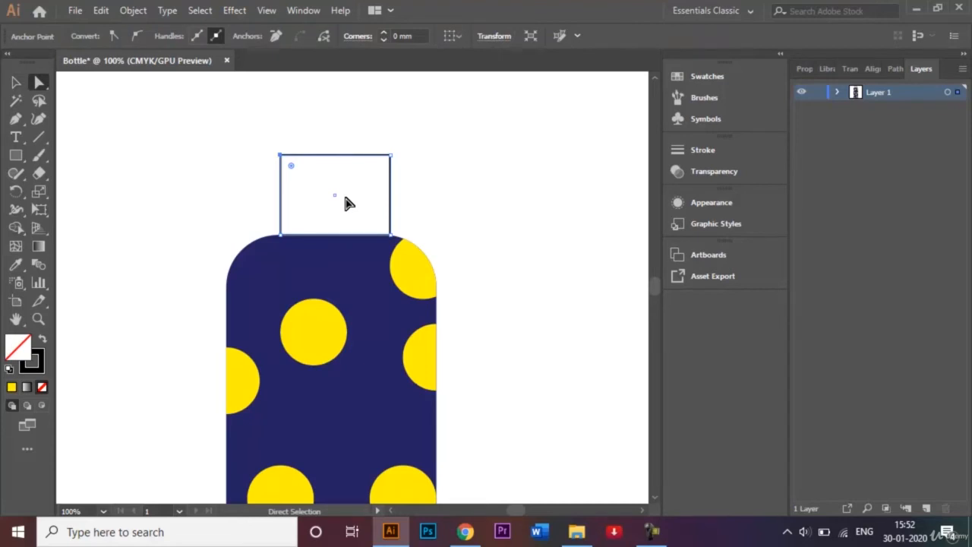
pyautogui.keyDown('shift'); pyautogui.click(391, 160); pyautogui.keyUp('shift')
pyautogui.moveTo(292, 168); pyautogui.dragTo(348, 210)
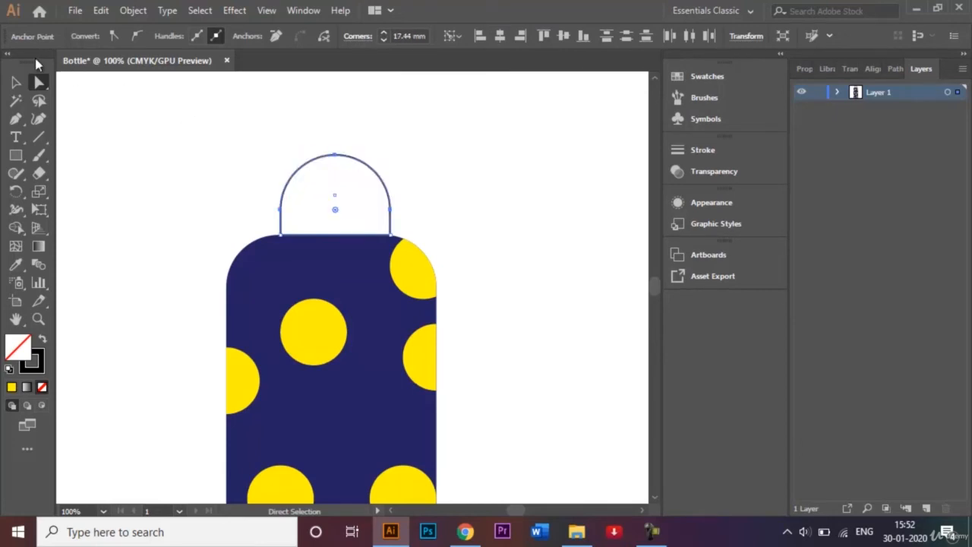
pyautogui.click(16, 82)
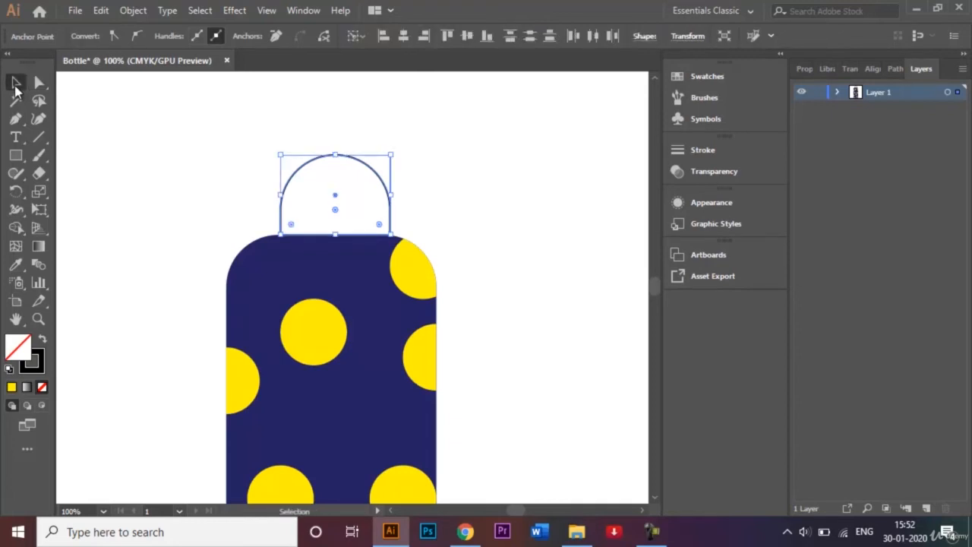
pyautogui.click(190, 185)
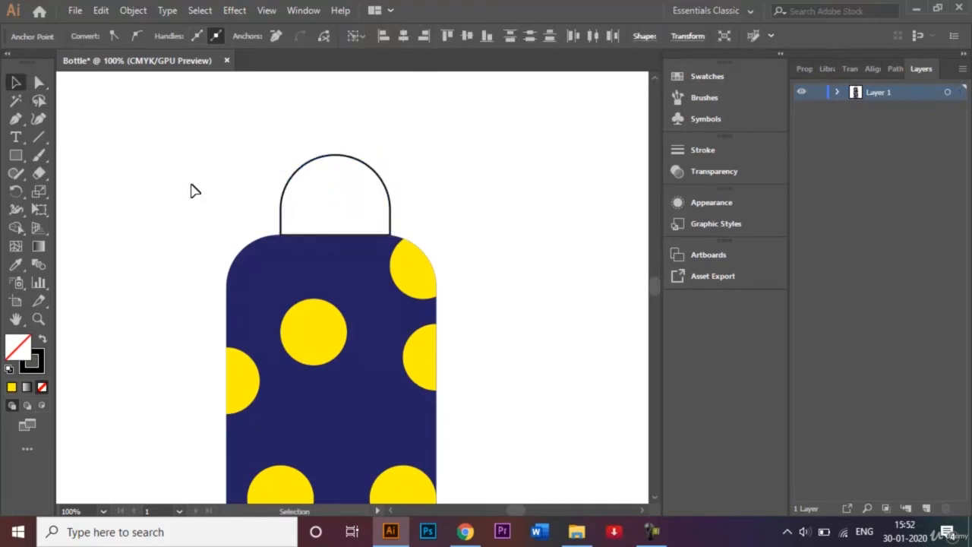
# Fill the domed cap with the light grey swatch C=0 M=0 Y=0 K=20
pyautogui.click(346, 158)
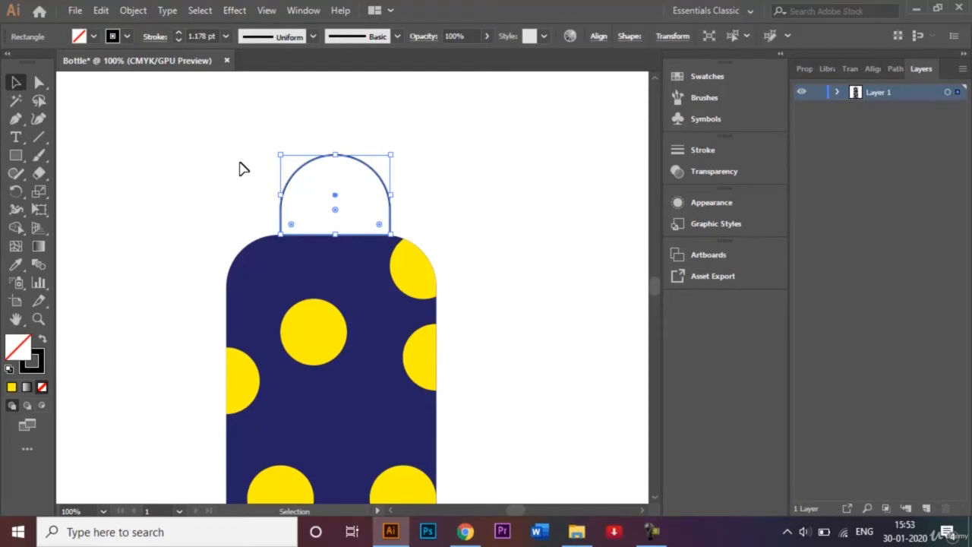
pyautogui.click(96, 35)
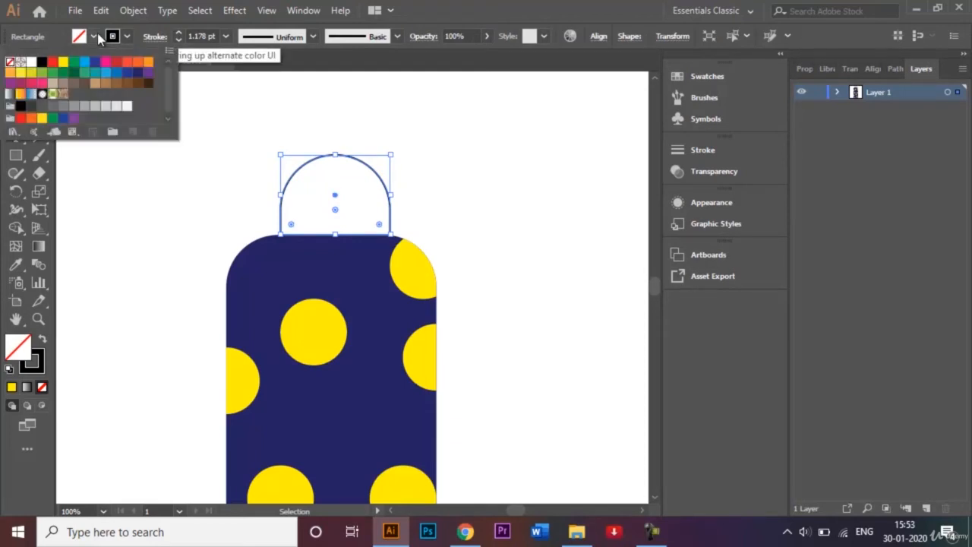
pyautogui.click(108, 114)
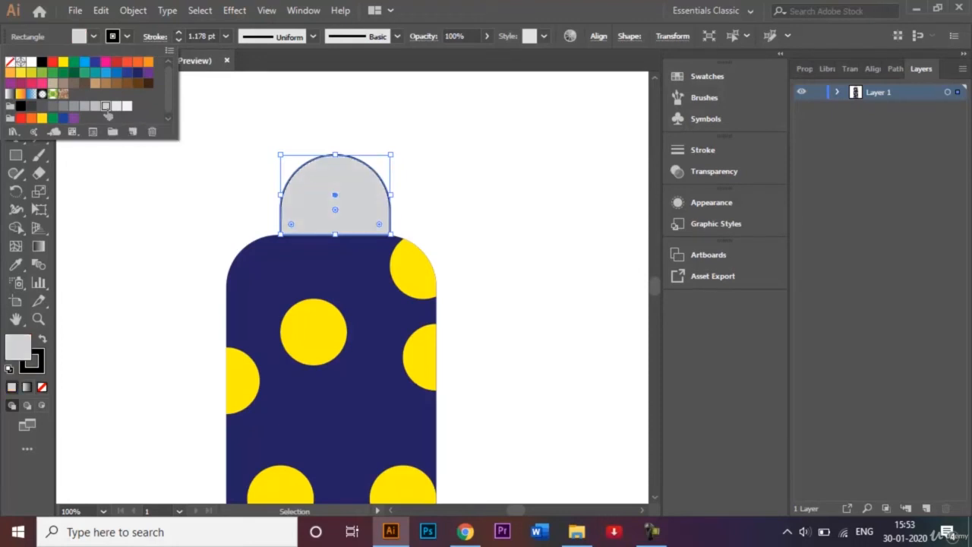
pyautogui.click(188, 233)
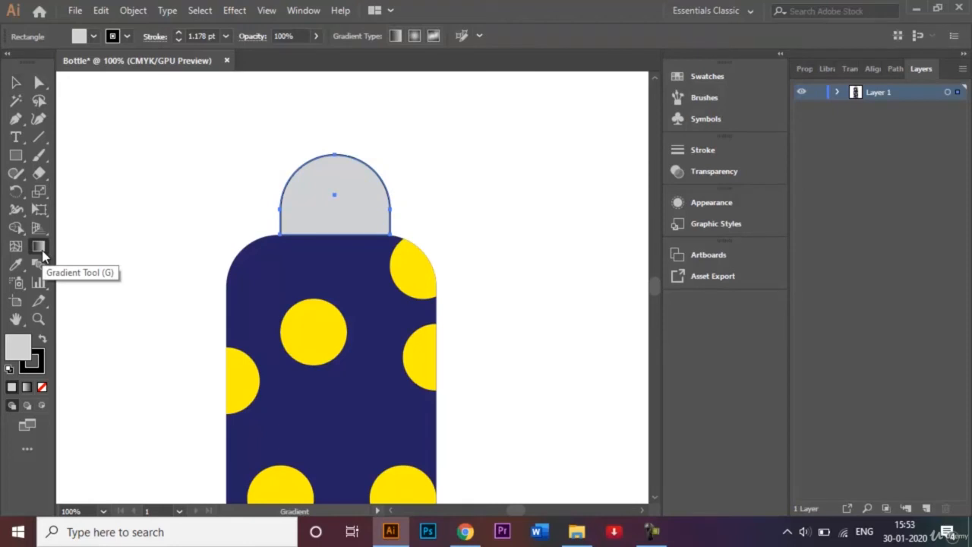
# Apply a linear gradient to the domed cap's fill and set its starting colour stop to light grey C=0 M=0 Y=0 K=20
pyautogui.doubleClick(42, 250)
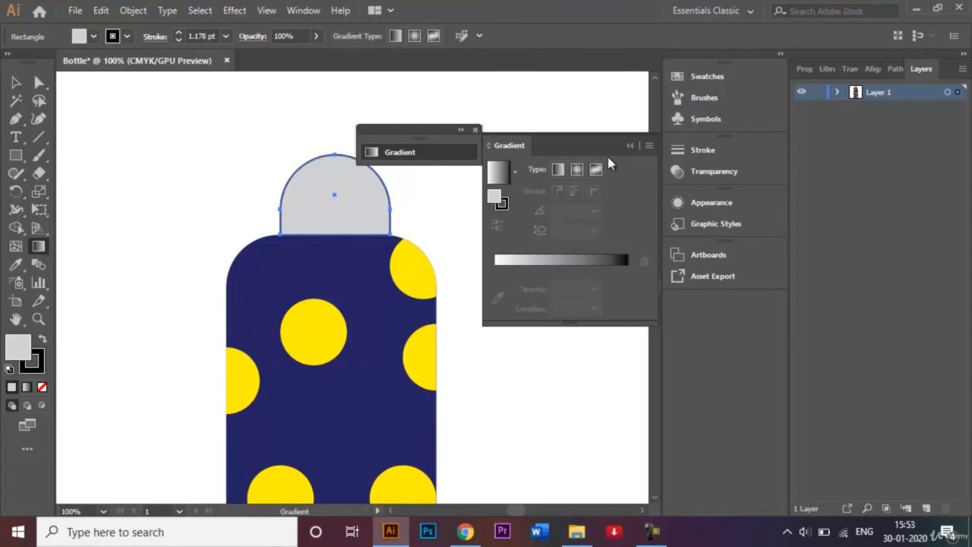
pyautogui.click(553, 260)
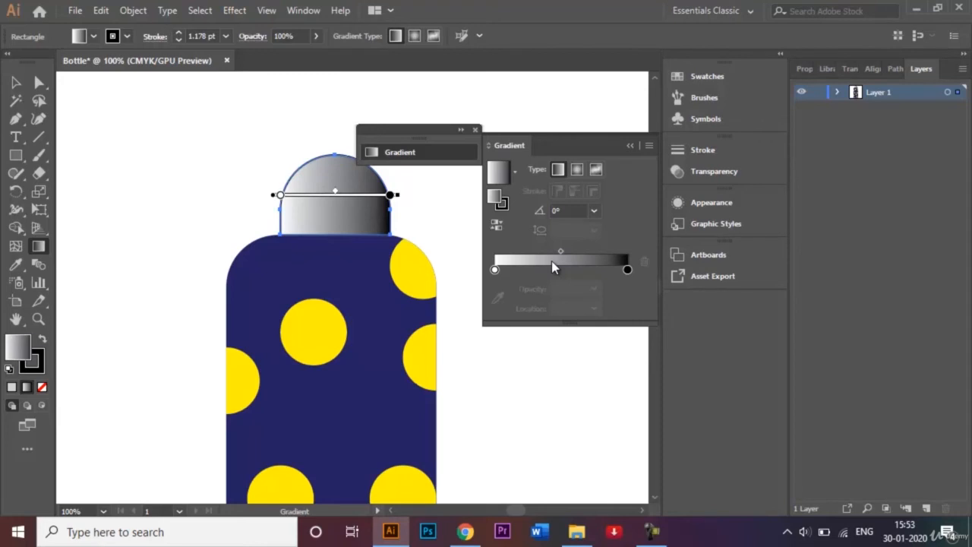
pyautogui.doubleClick(494, 271)
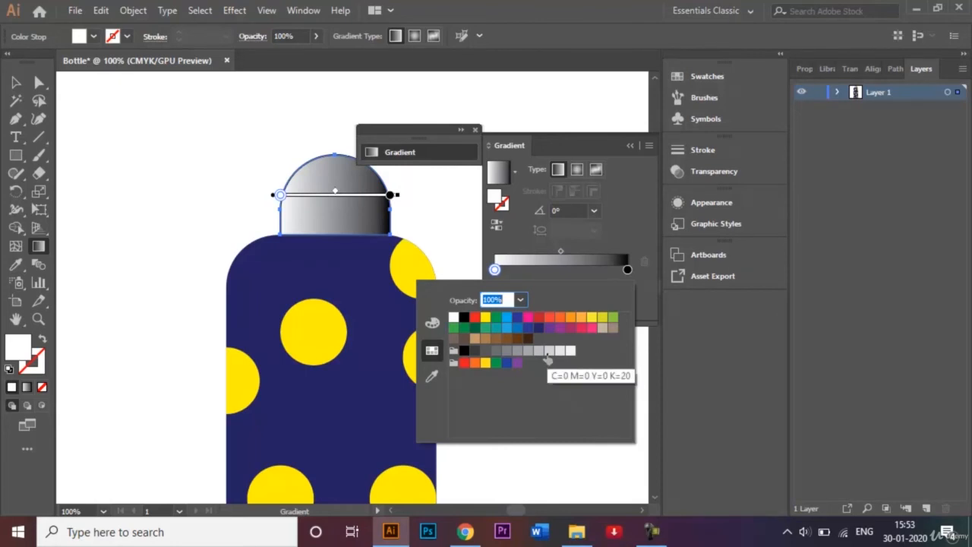
pyautogui.click(548, 352)
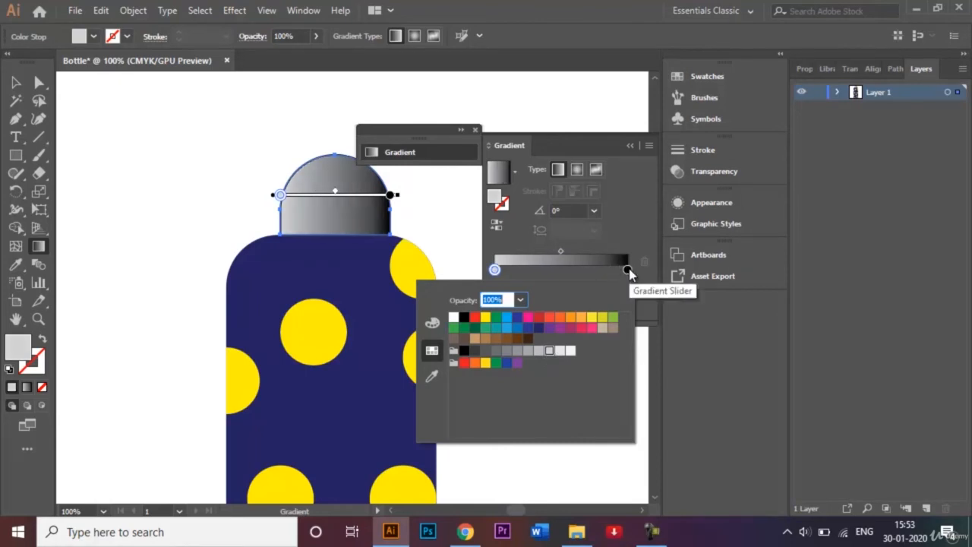
# Set the ending colour stop of the cap's gradient to dark grey C=0 M=0 Y=0 K=80
pyautogui.click(627, 271)
pyautogui.doubleClick(627, 270)
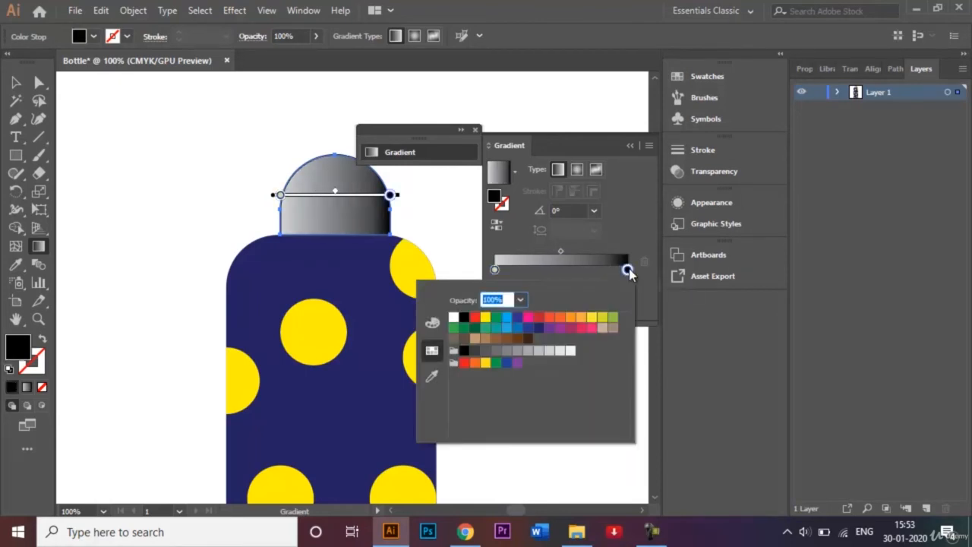
pyautogui.click(507, 352)
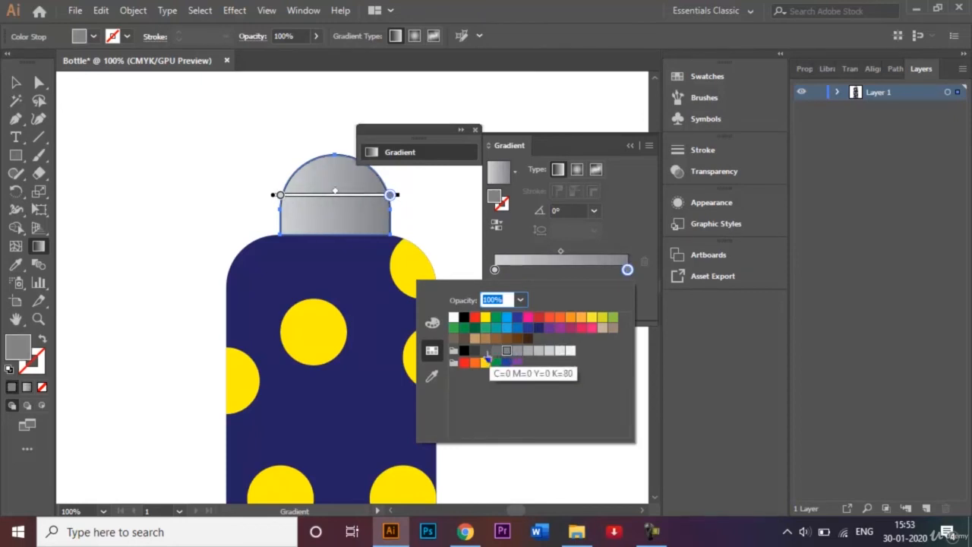
pyautogui.click(485, 351)
pyautogui.click(626, 229)
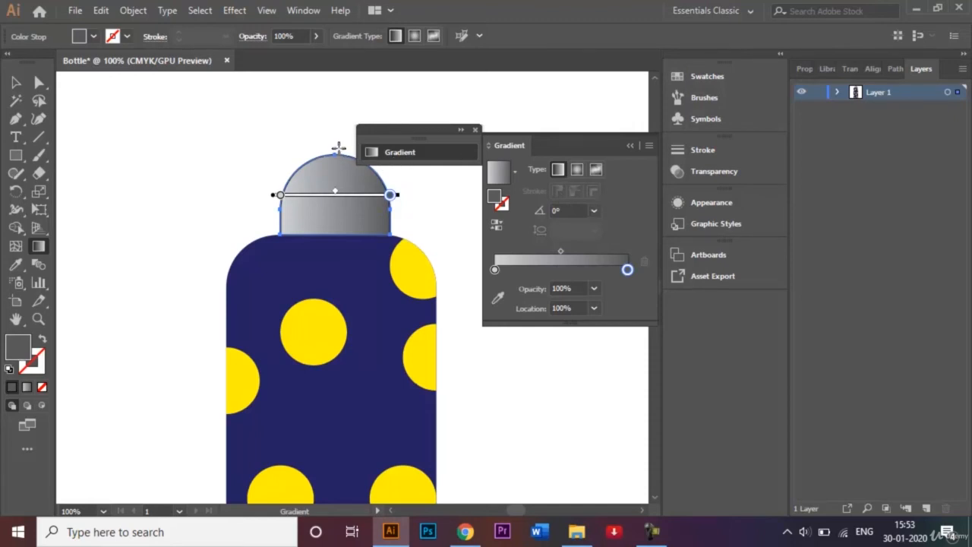
# Set the cap's gradient angle to -90°, close the gradient settings and deselect the cap
pyautogui.click(597, 212)
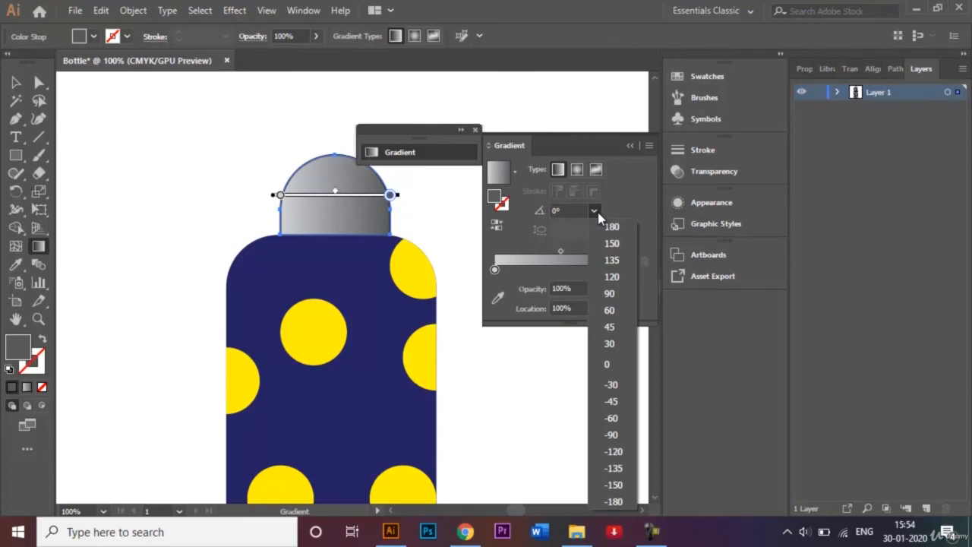
pyautogui.click(614, 432)
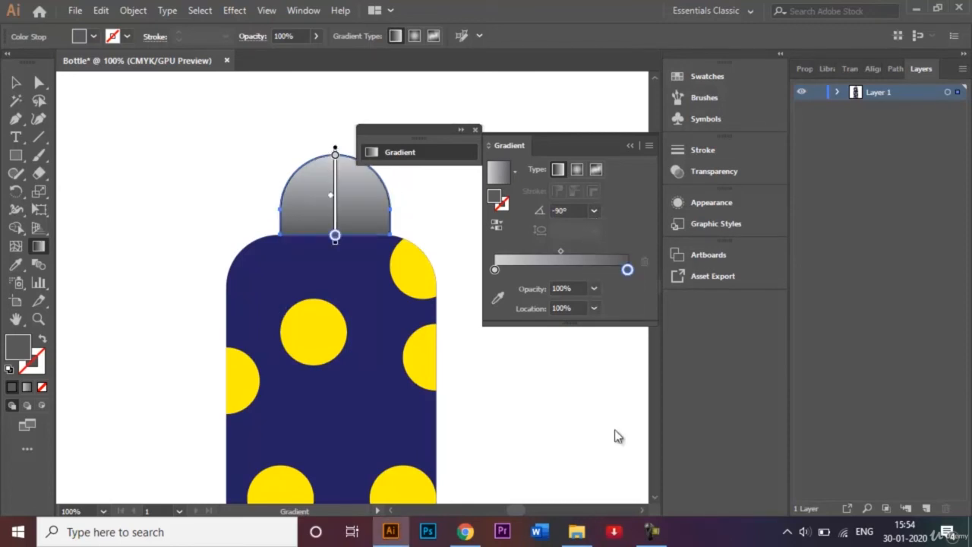
pyautogui.click(633, 145)
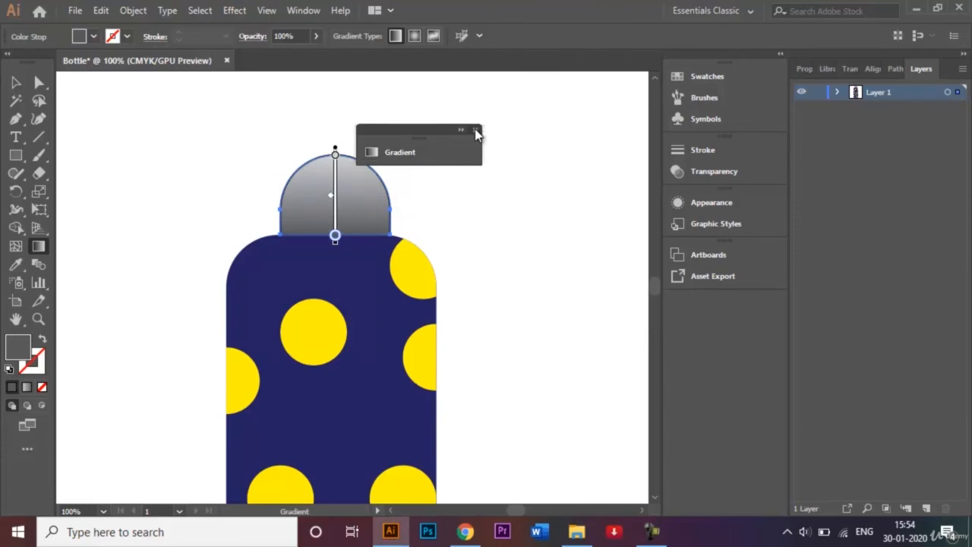
pyautogui.click(475, 131)
pyautogui.click(16, 82)
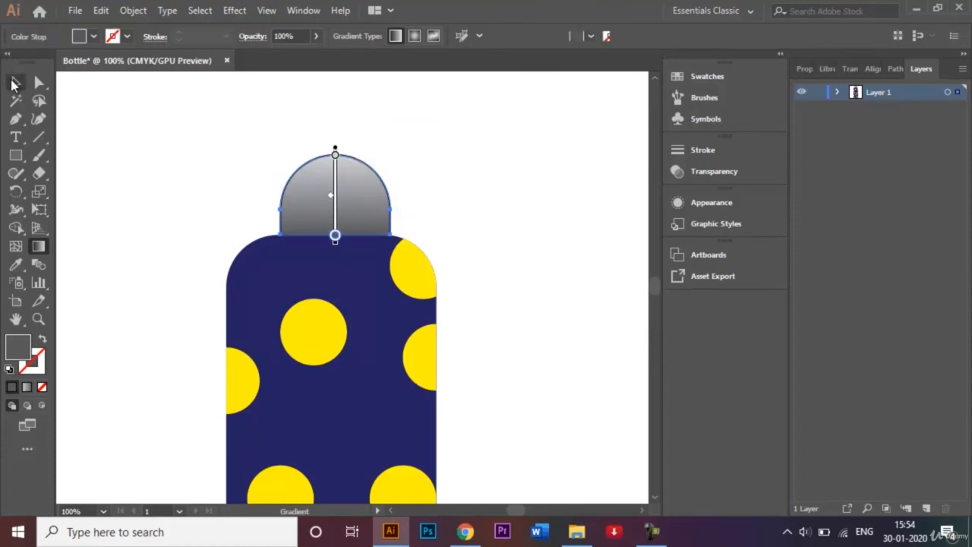
pyautogui.click(171, 143)
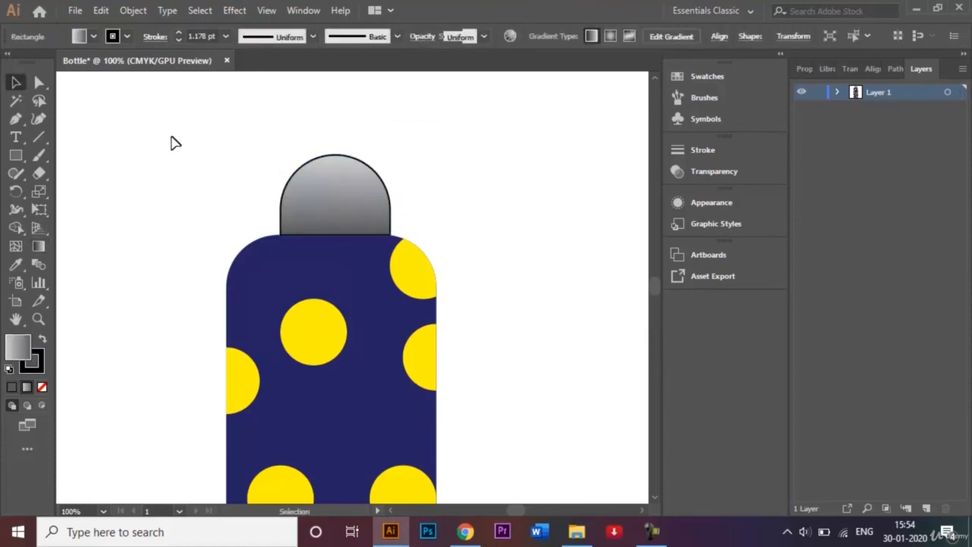
# Remove the black stroke from the gradient-filled cap by setting it to none, and deselect the cap
pyautogui.click(352, 185)
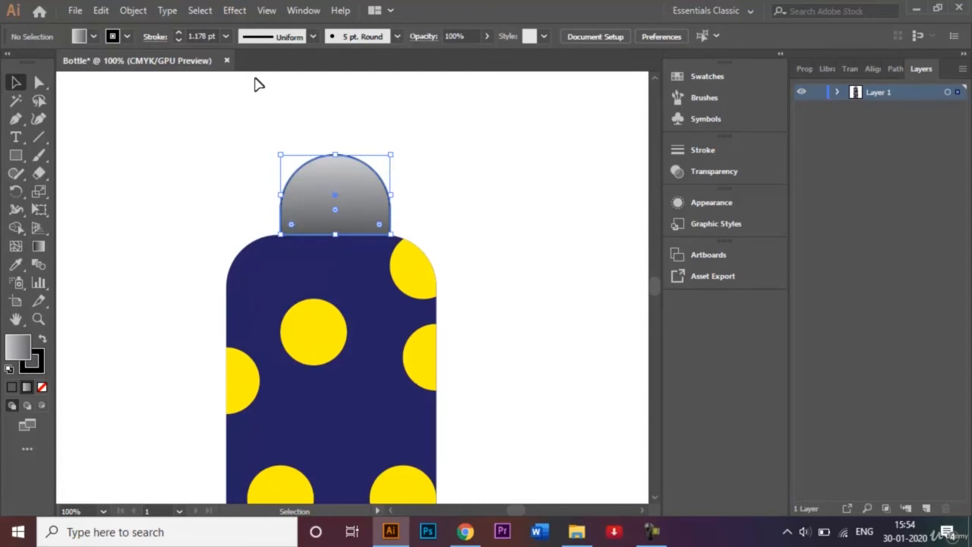
pyautogui.click(127, 37)
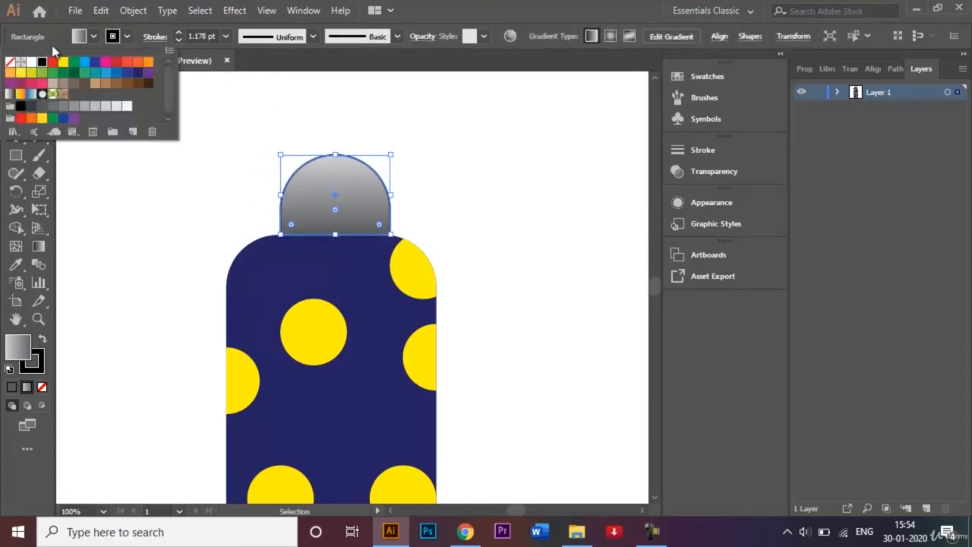
pyautogui.click(10, 63)
pyautogui.click(475, 230)
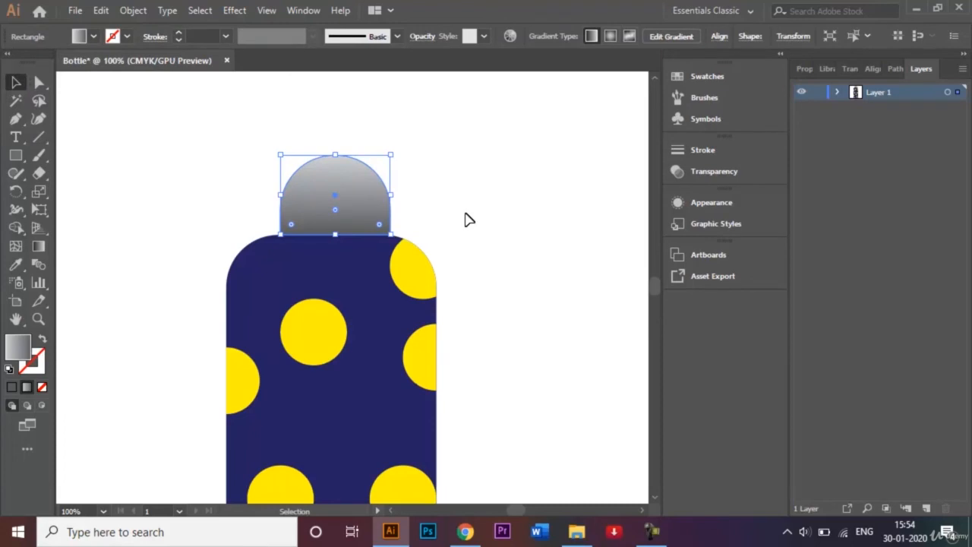
pyautogui.click(468, 219)
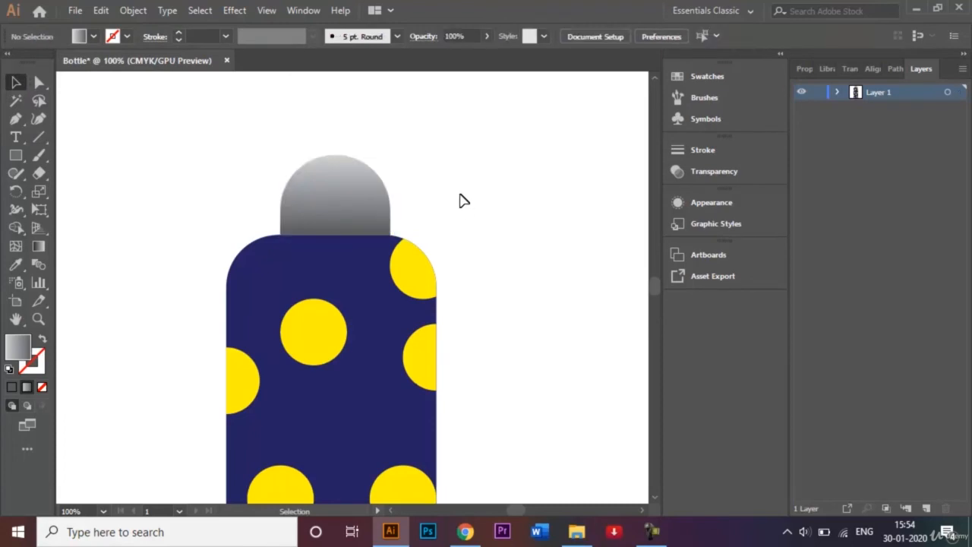
# Save the finished bottle as Bottle.ai in Adobe Illustrator format, keeping the Illustrator CC version and default save options
pyautogui.hotkey('ctrl', '0')
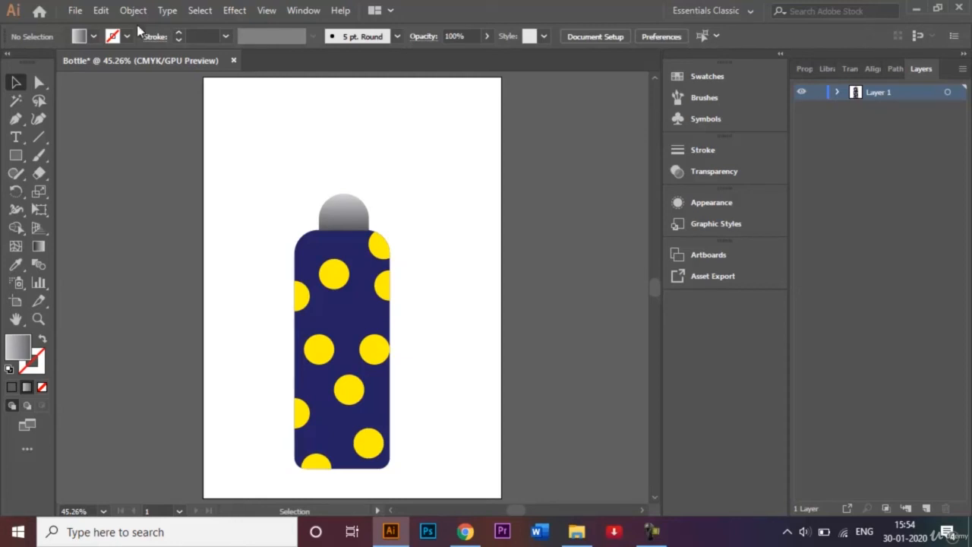
pyautogui.click(73, 12)
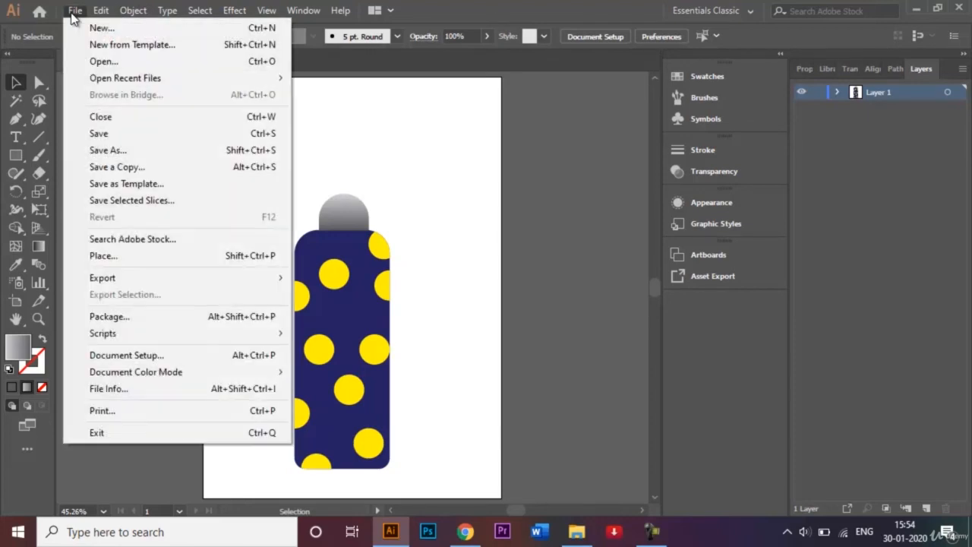
pyautogui.click(135, 149)
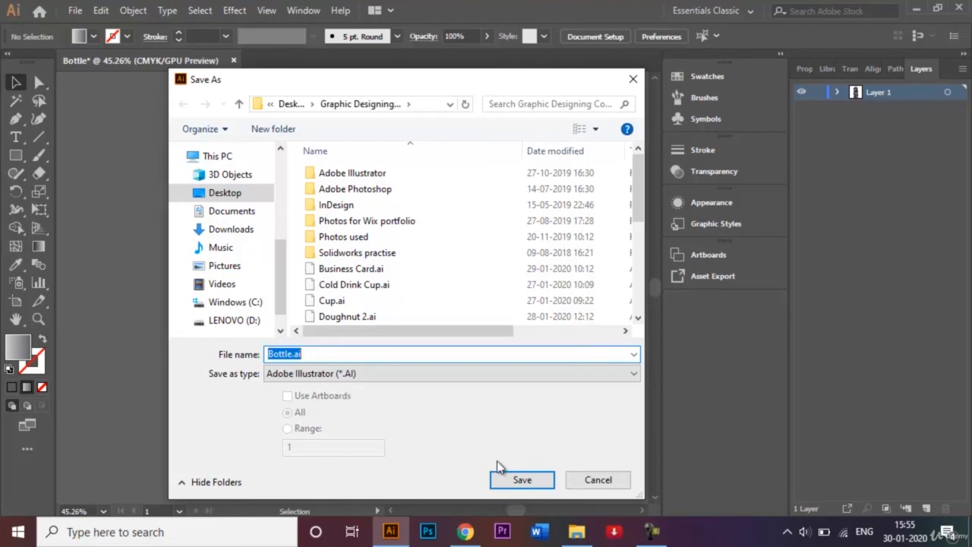
pyautogui.click(525, 480)
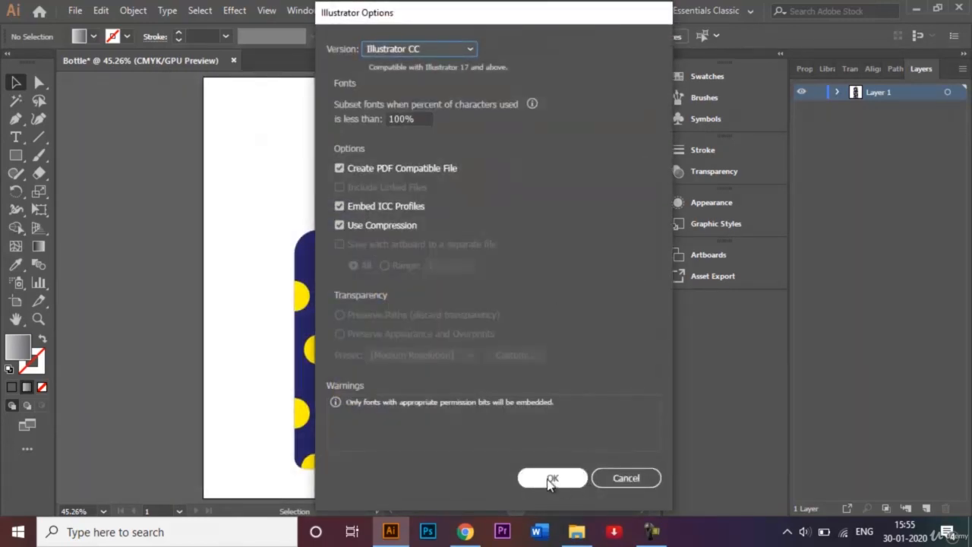
pyautogui.click(552, 480)
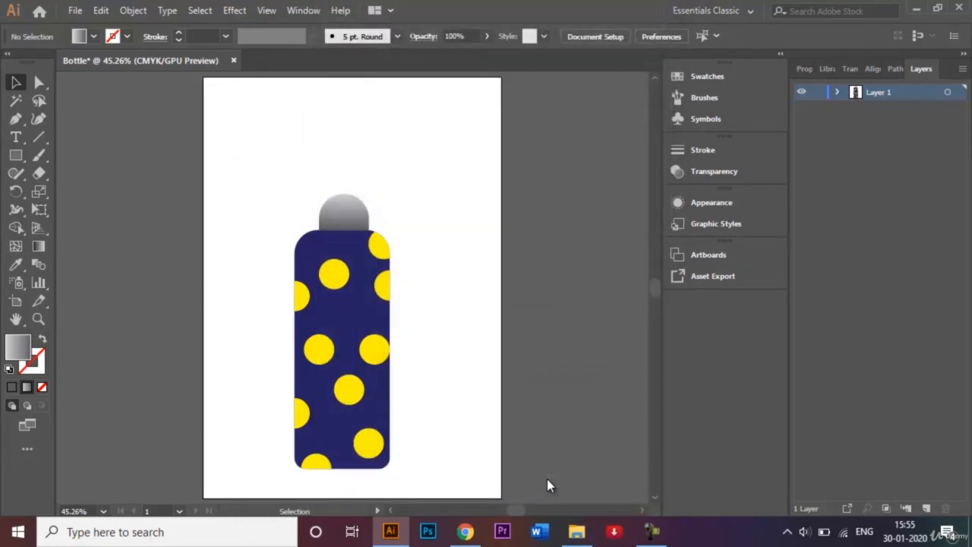